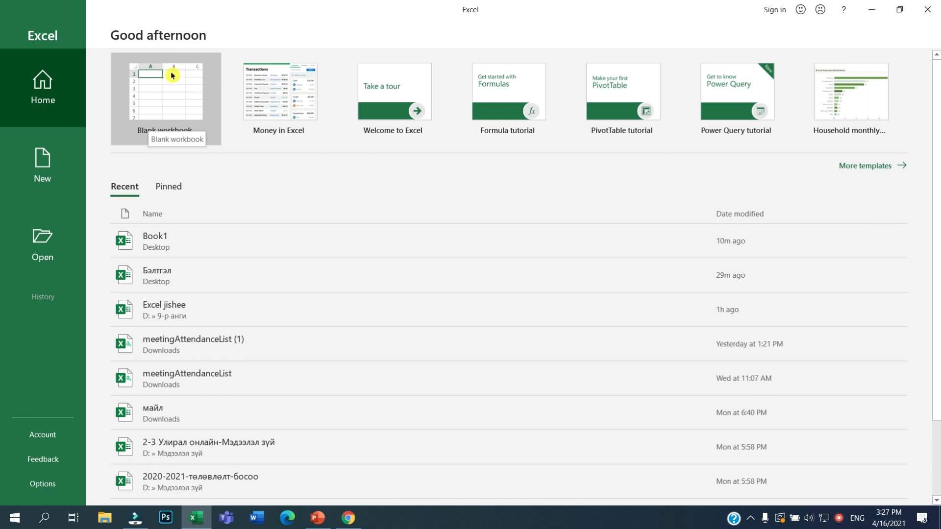
- Look through the available workbook templates and the recent files, and create a blank workbook
click(59, 172)
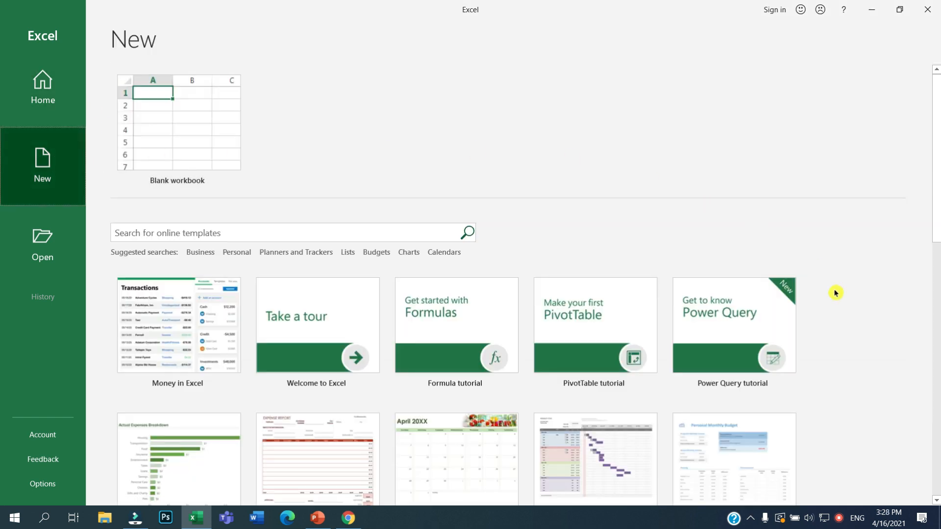
scroll(843, 318, down, 3)
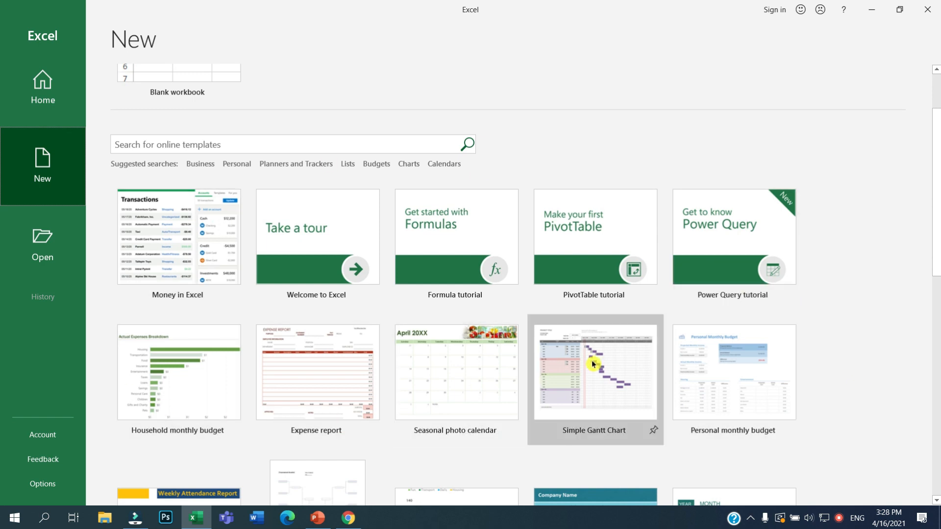
scroll(477, 390, down, 2)
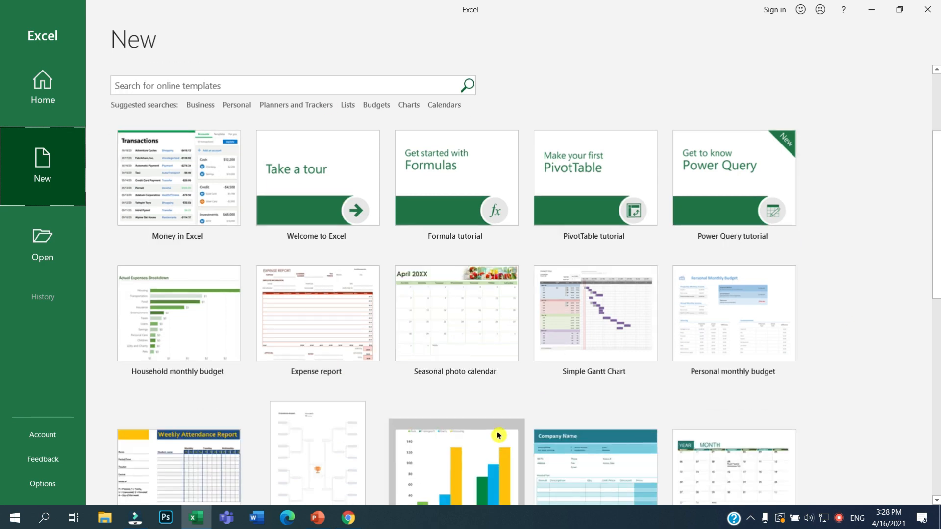
click(49, 181)
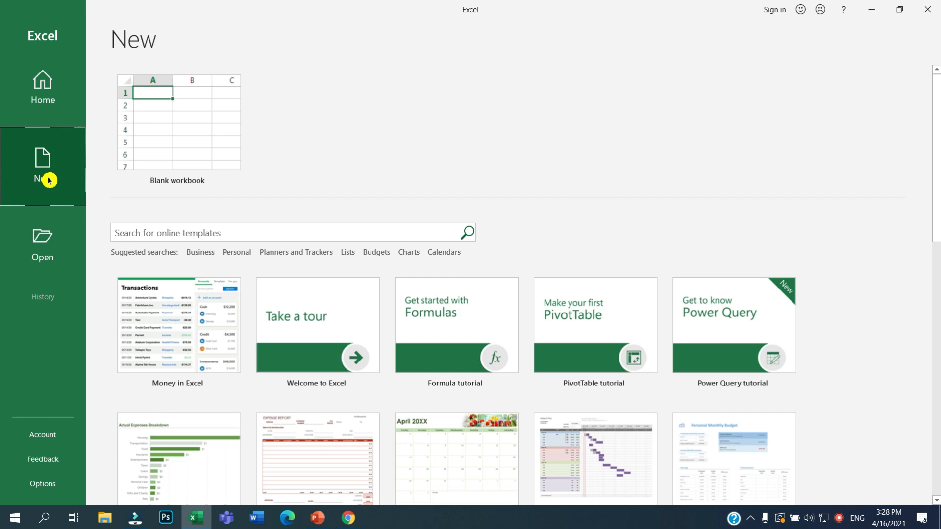
click(45, 240)
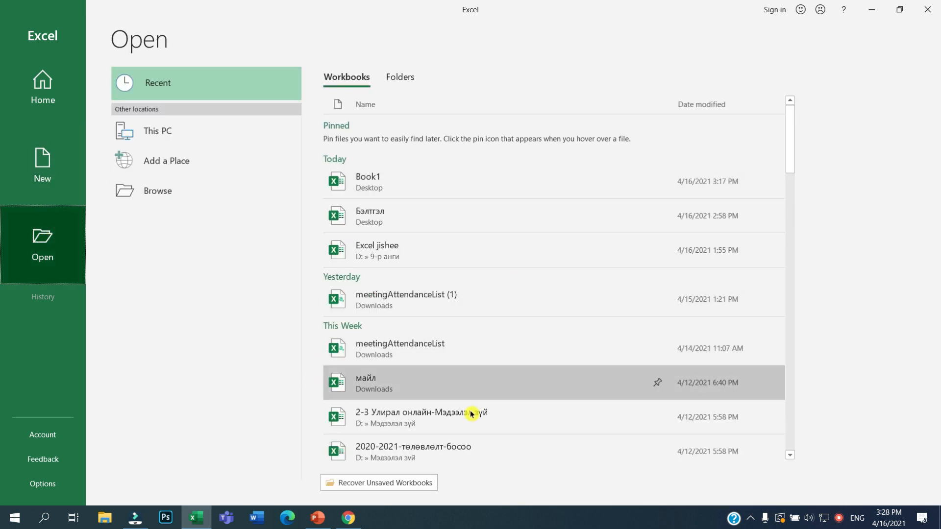
click(73, 105)
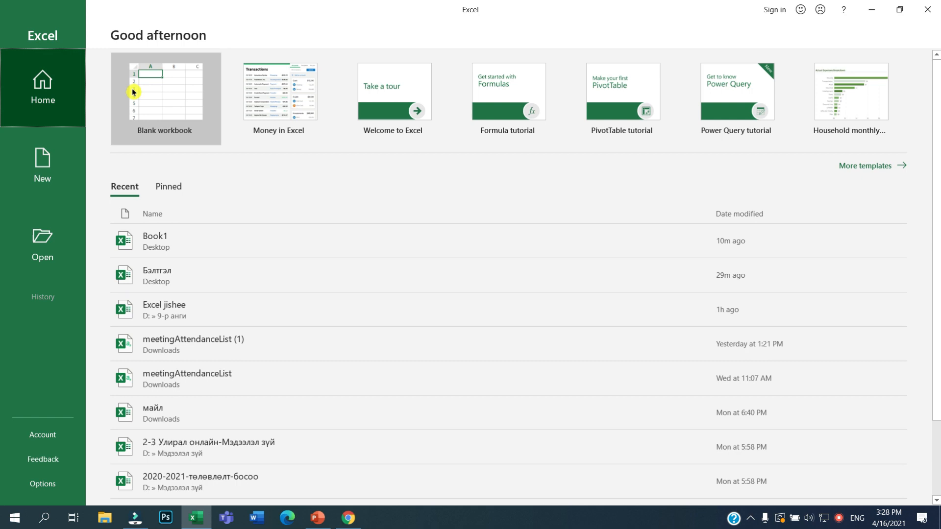
click(188, 85)
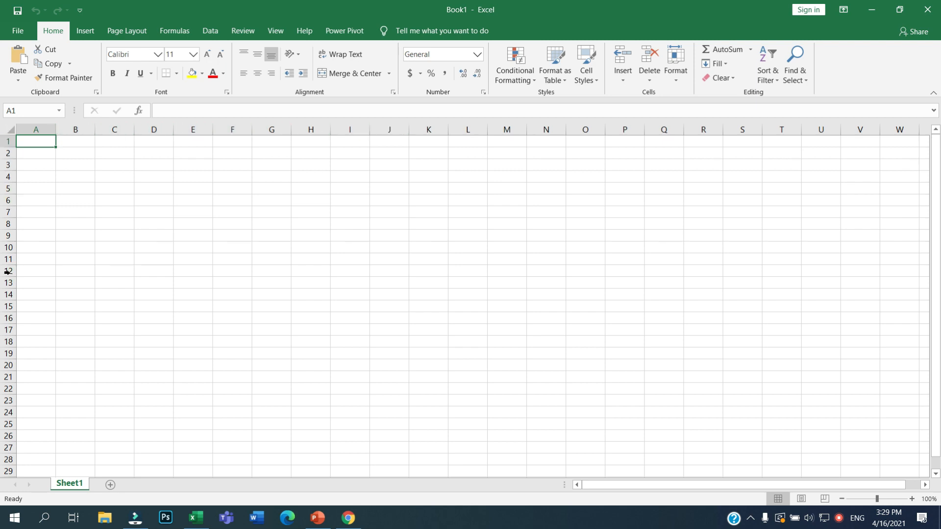
- Select the whole of row 4, the whole of column C and cell C4 in turn
click(7, 177)
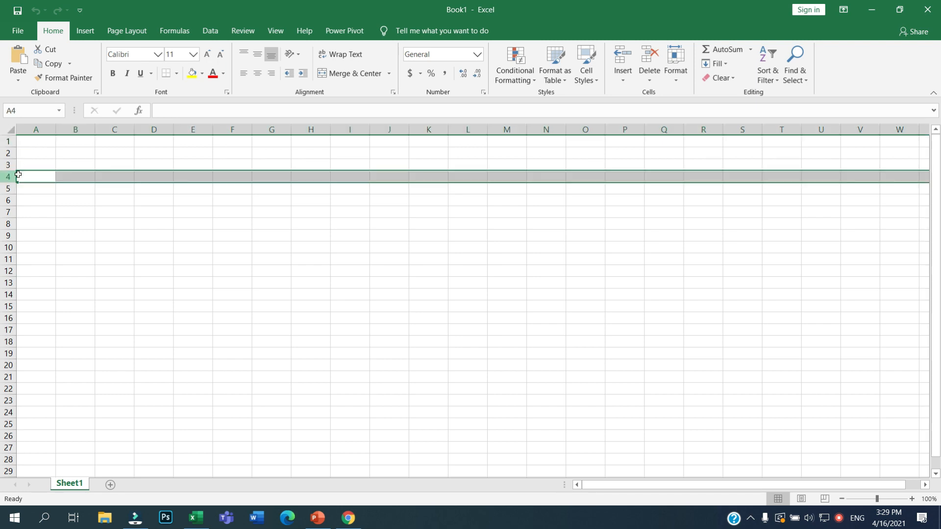
click(106, 130)
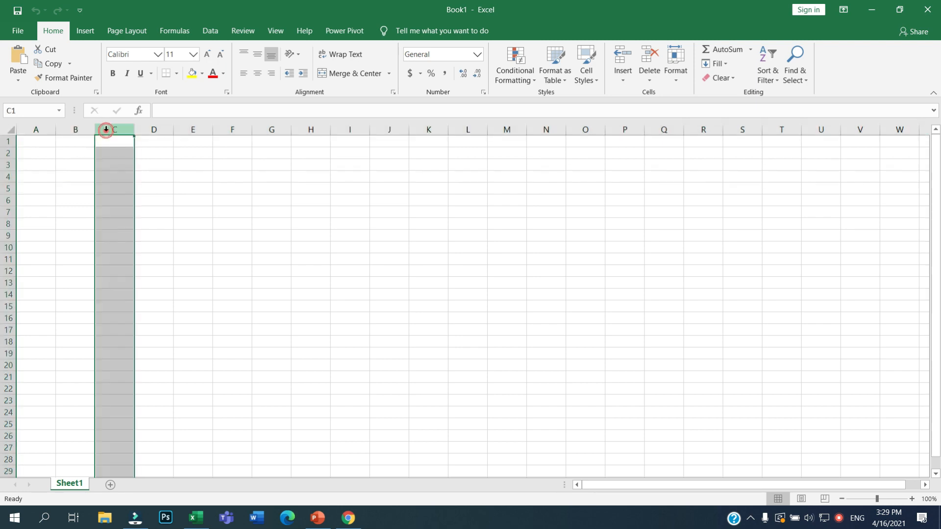
click(111, 177)
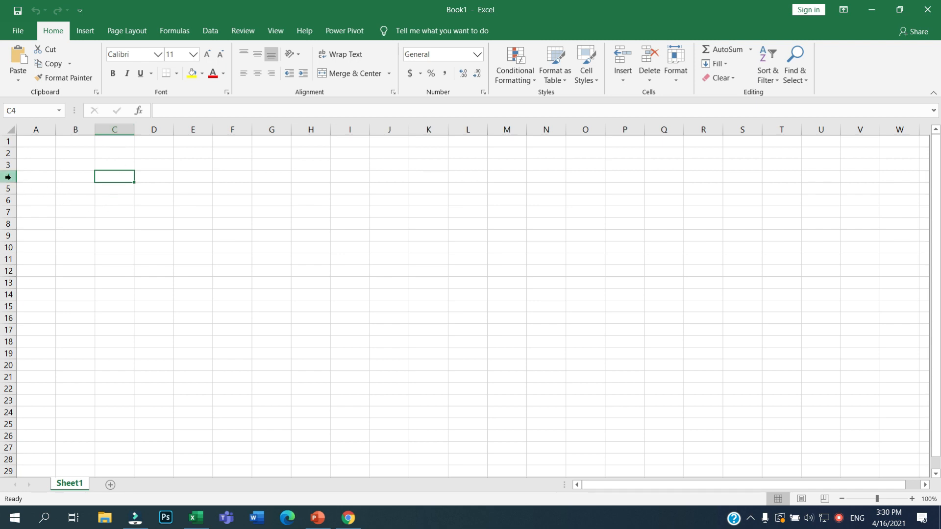
click(38, 106)
- Add two new worksheets and rename Sheet1 as Lesson-1
click(109, 484)
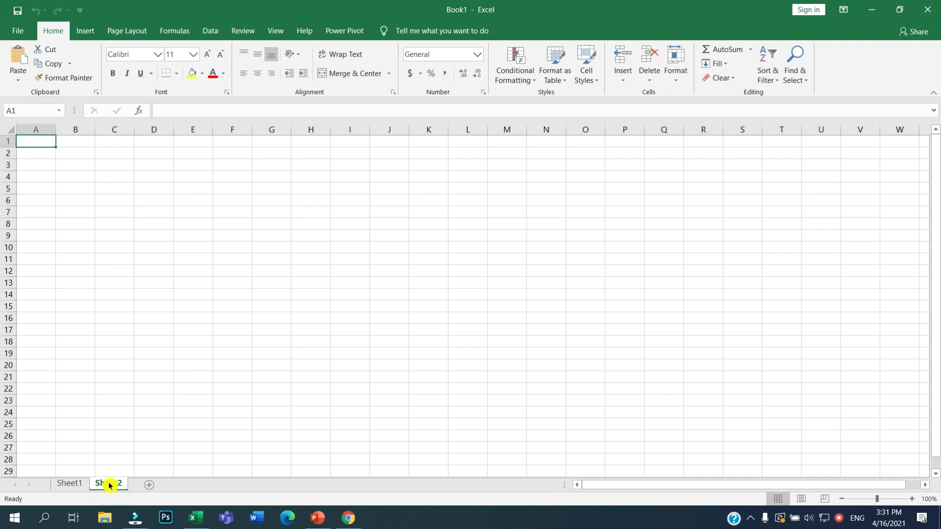
click(150, 485)
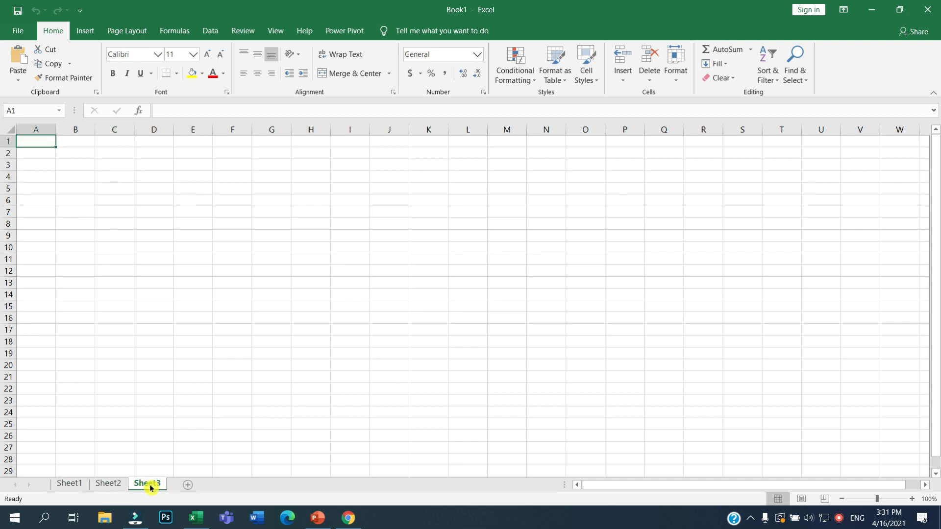
double_click(76, 486)
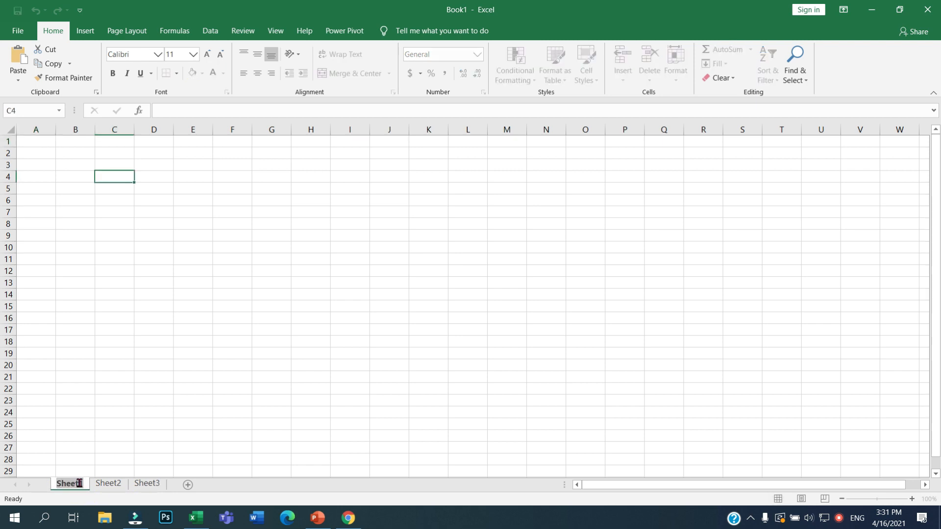
key(BackSpace)
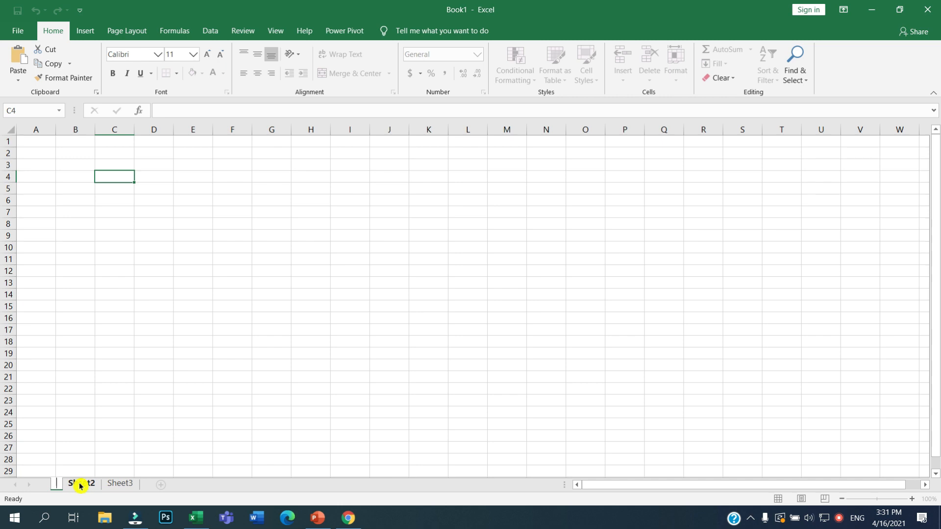
text(Lesson-1)
key(Return)
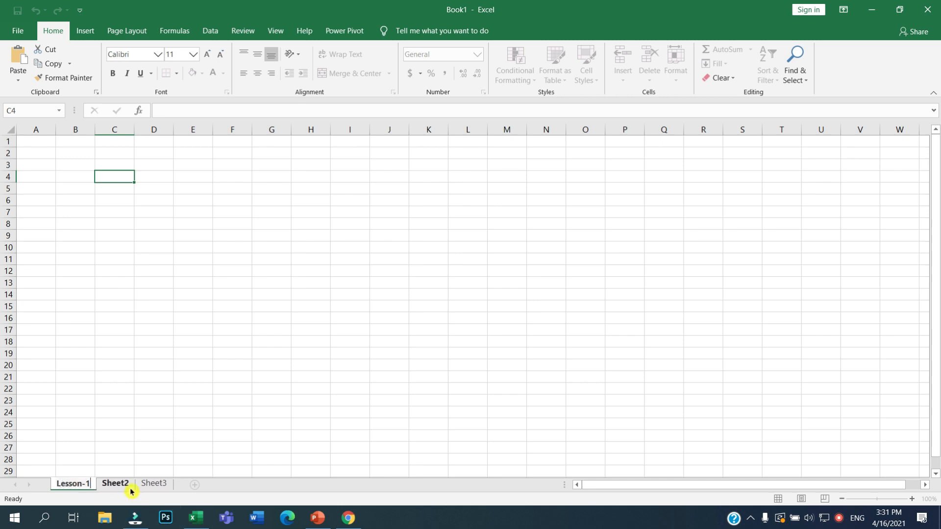
click(112, 486)
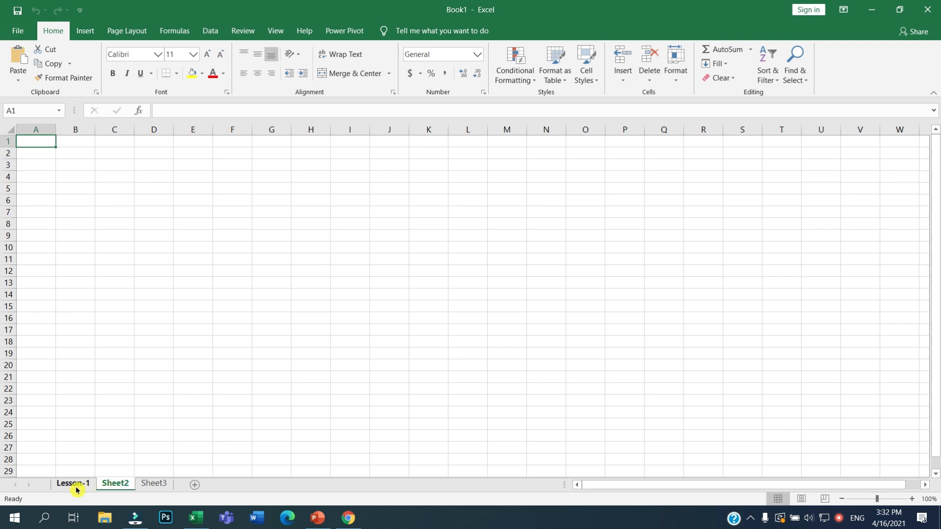
- Switch through the Lesson-1 and Sheet2 worksheets to Sheet3
click(76, 487)
click(113, 485)
click(150, 485)
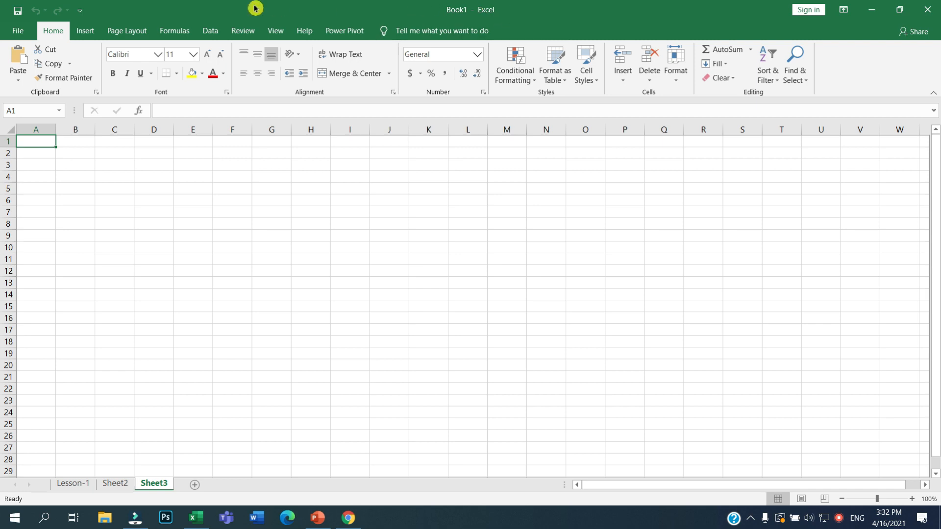
- Save the workbook to the Desktop folder under the file name Lesson 8
click(17, 34)
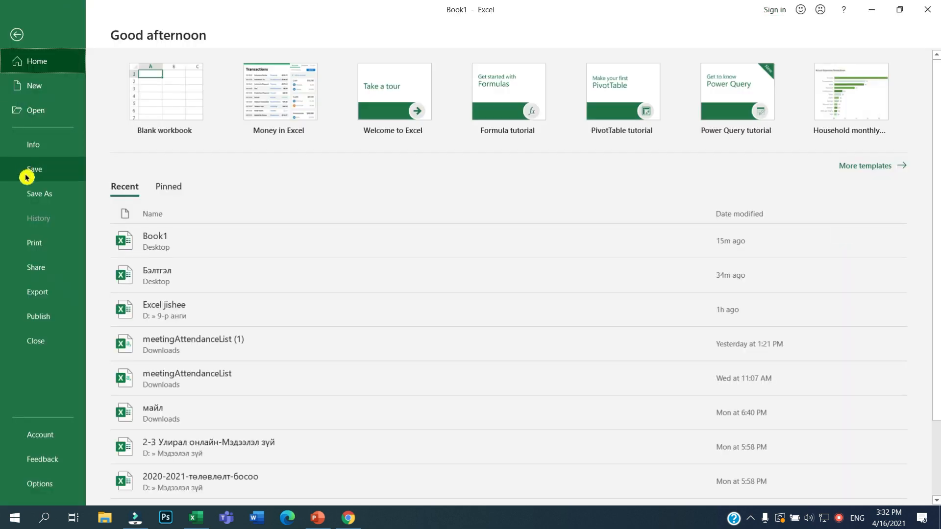
click(53, 175)
click(431, 95)
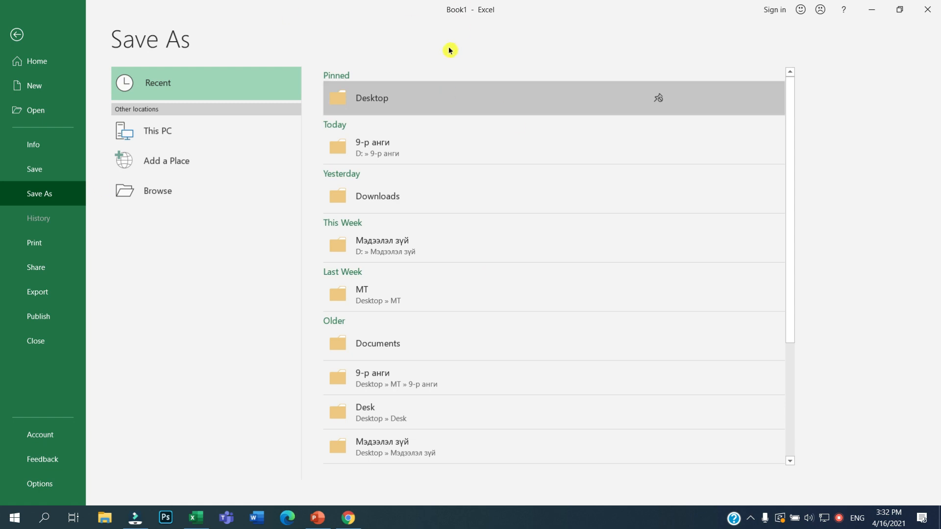
key(BackSpace)
text(Lesson 8)
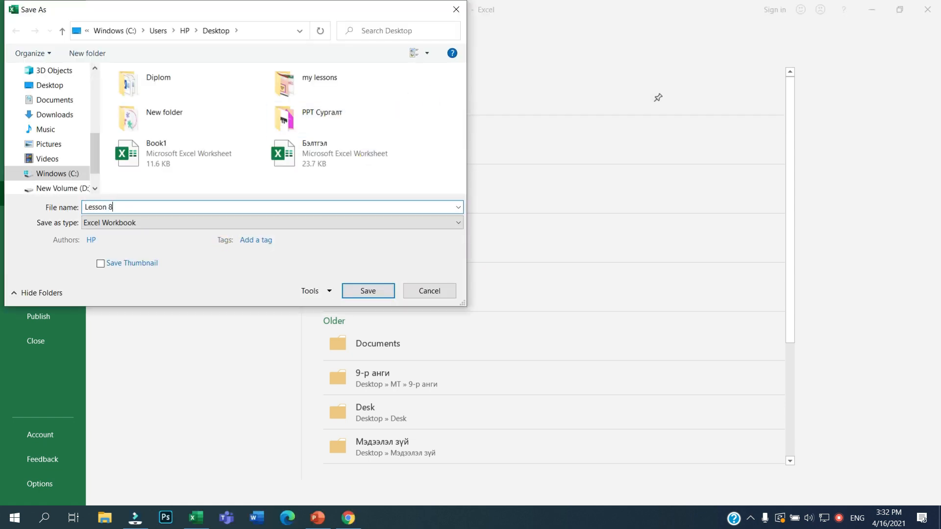
click(364, 289)
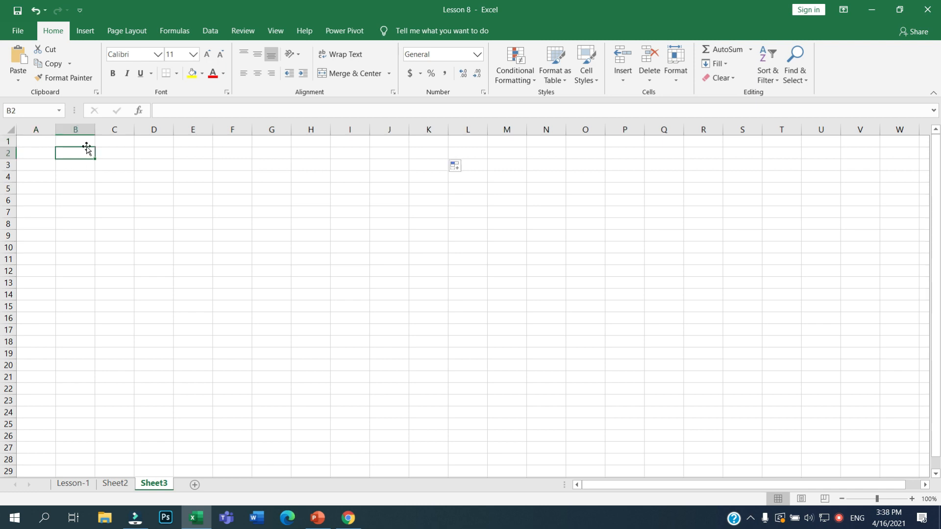
- Apply All Borders to the range B2:K8 on Sheet3
drag(96, 160, 450, 162)
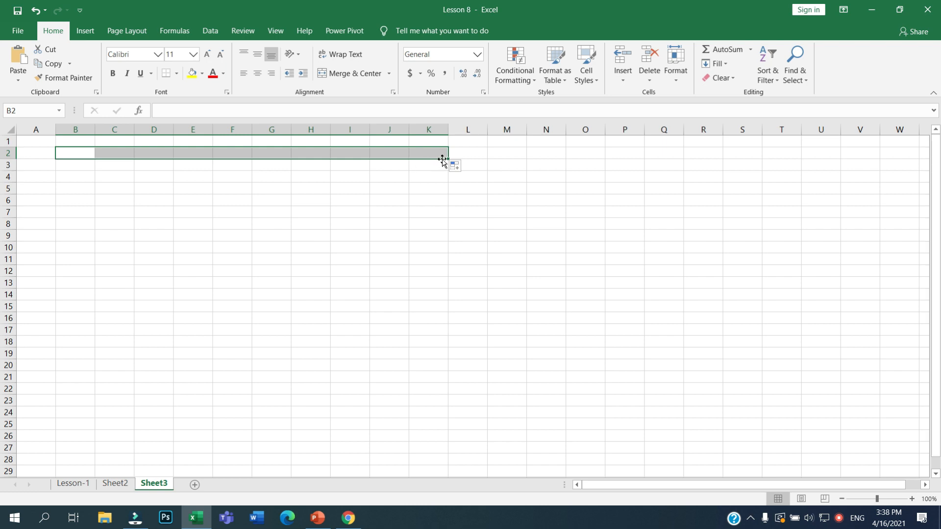
drag(448, 159, 431, 226)
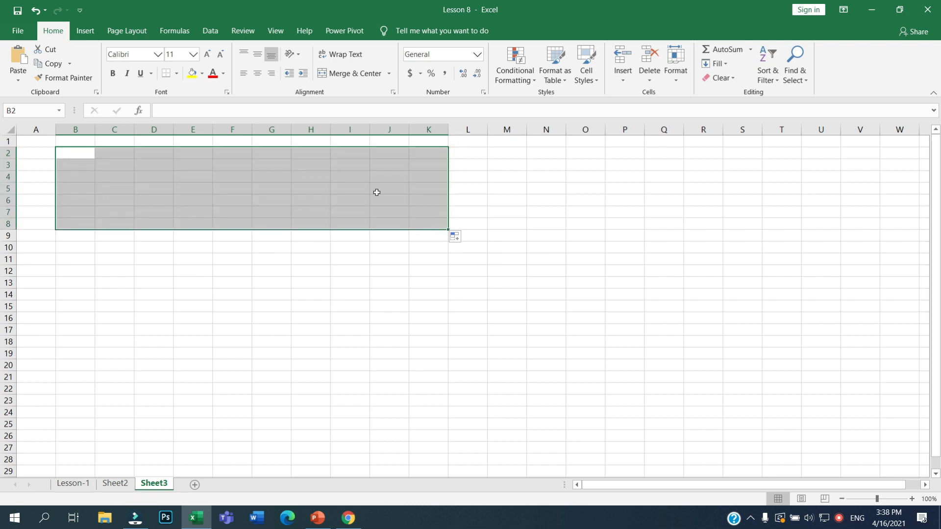
click(179, 76)
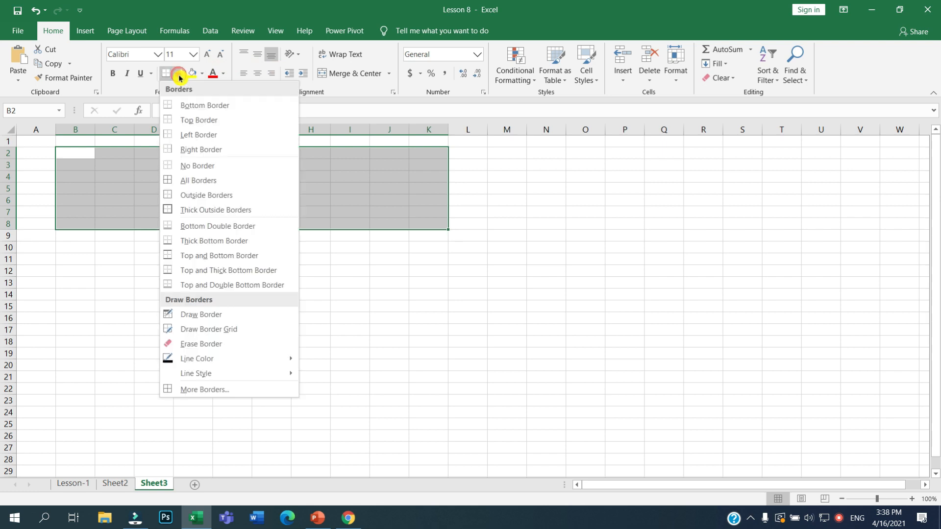
click(202, 182)
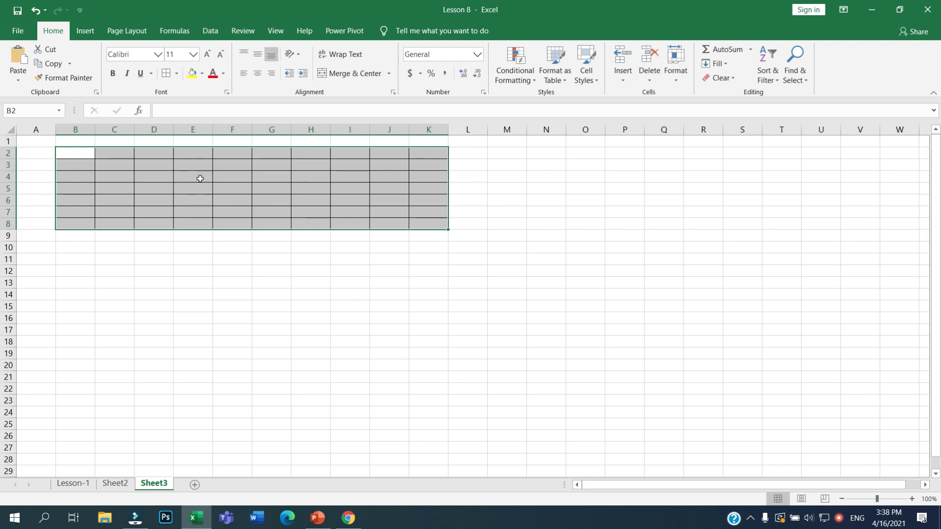
click(104, 163)
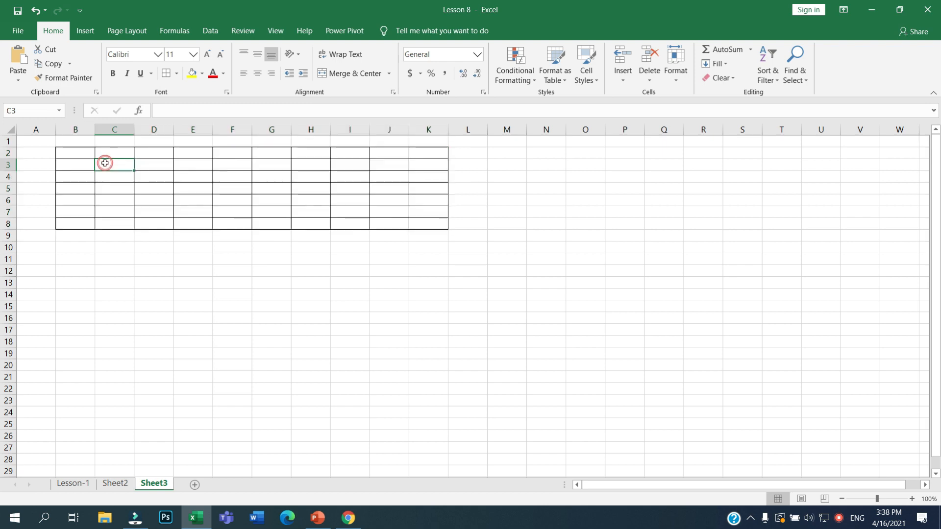
drag(75, 154, 432, 221)
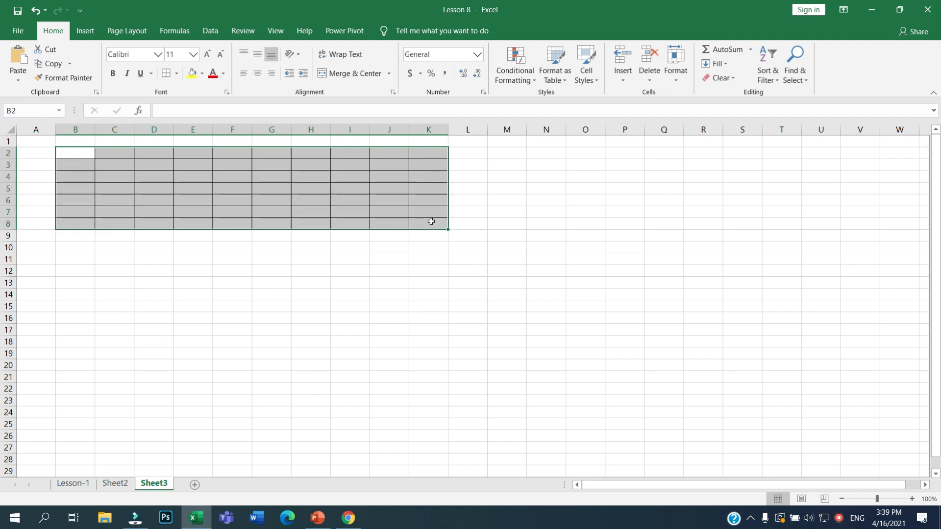
click(422, 225)
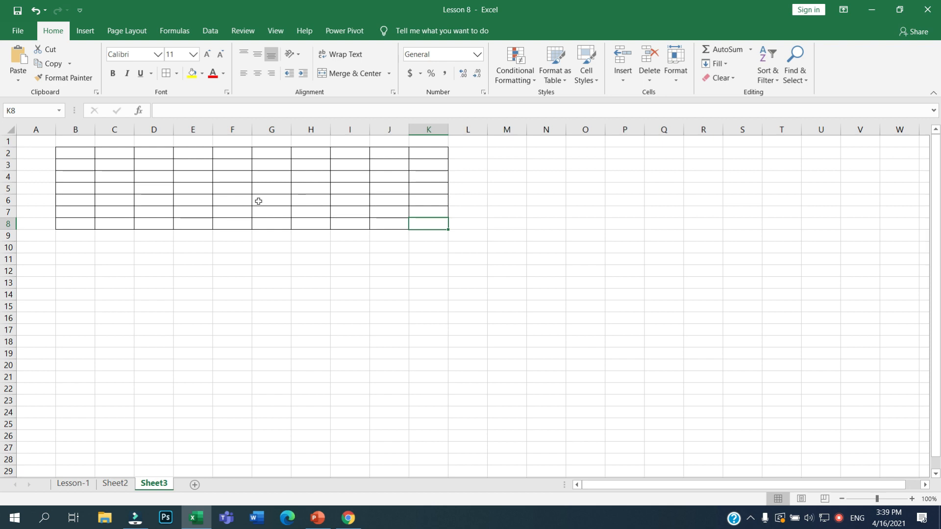
- Enter the table headings № in B2 and Сурагчдын нэрс in C2 using the Mongolian keyboard layout
click(88, 154)
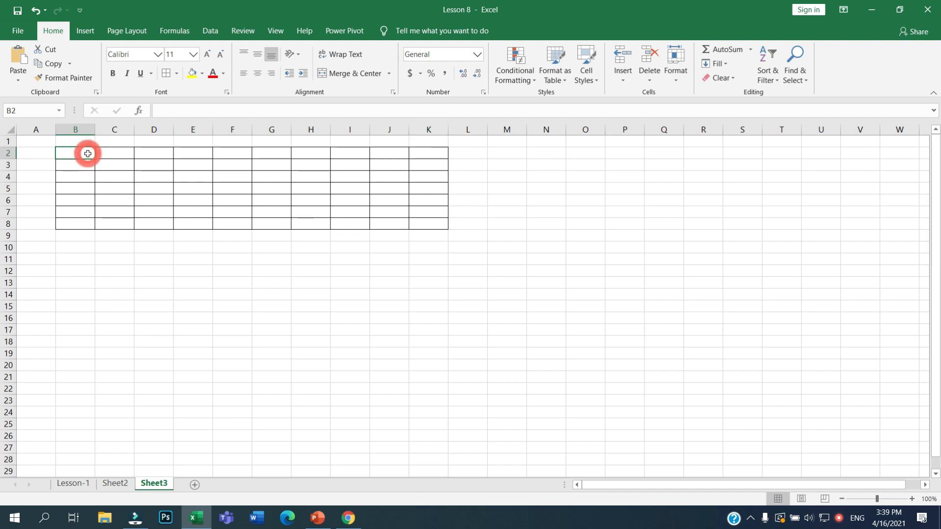
key(alt+shift)
text(№)
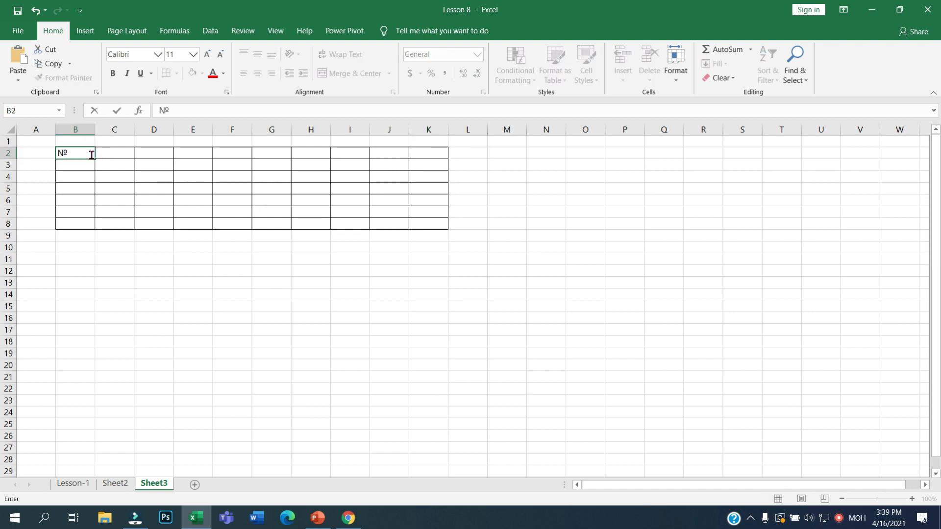
click(111, 151)
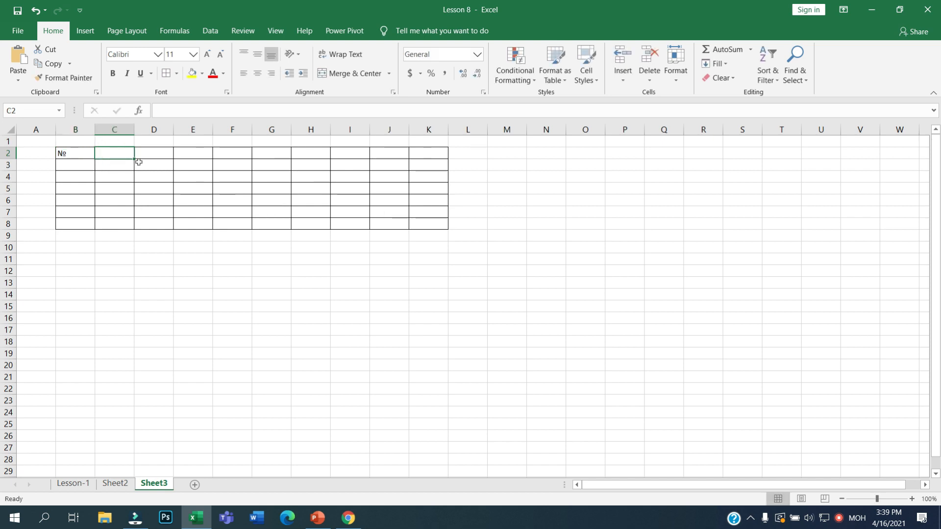
double_click(125, 151)
text(Сурагчдын нэрс)
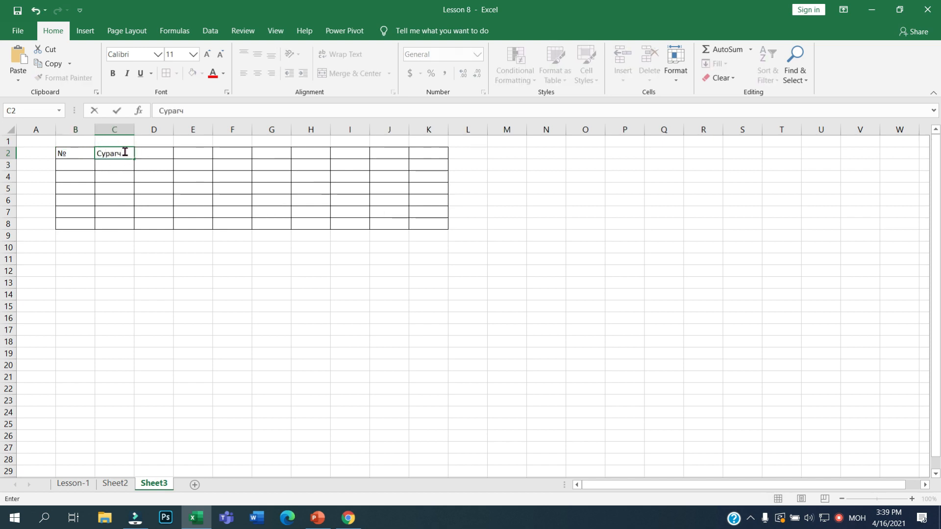
click(145, 168)
- Widen column C so that the heading Сурагчдын нэрс fits inside cell C2
click(124, 149)
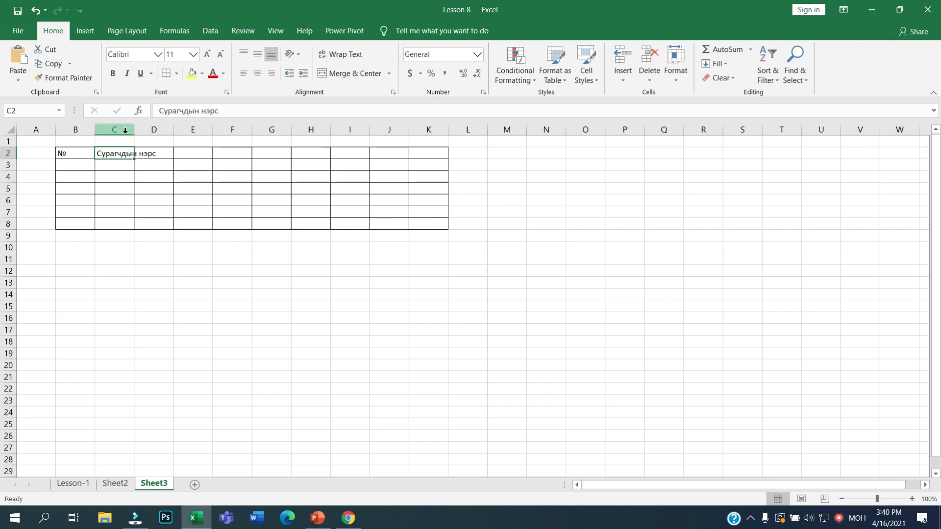
drag(133, 129, 163, 131)
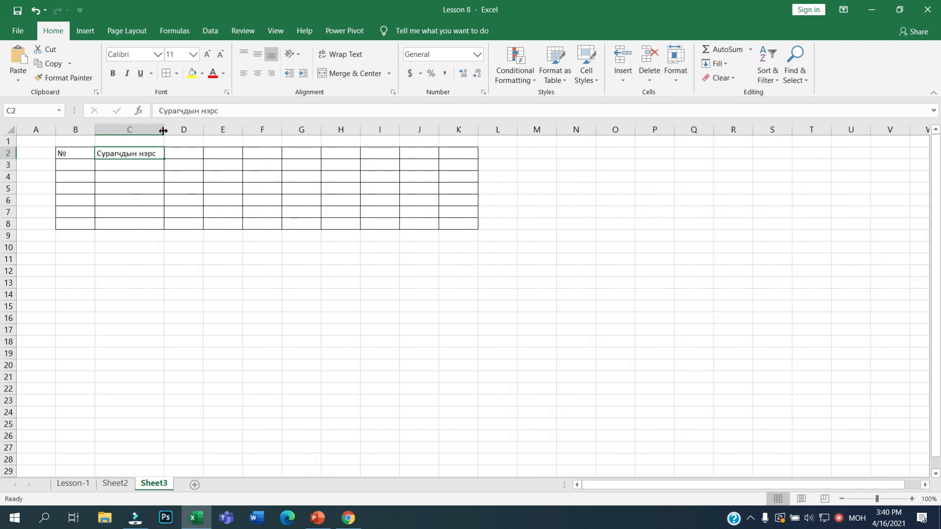
click(196, 150)
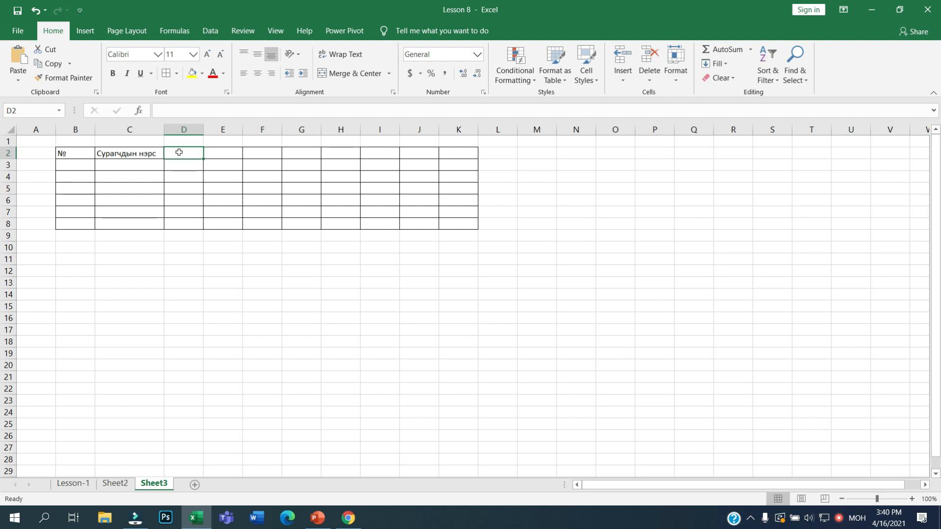
- Merge and center the heading cells D2:G2 and H2:K2 as two separate blocks
click(228, 153)
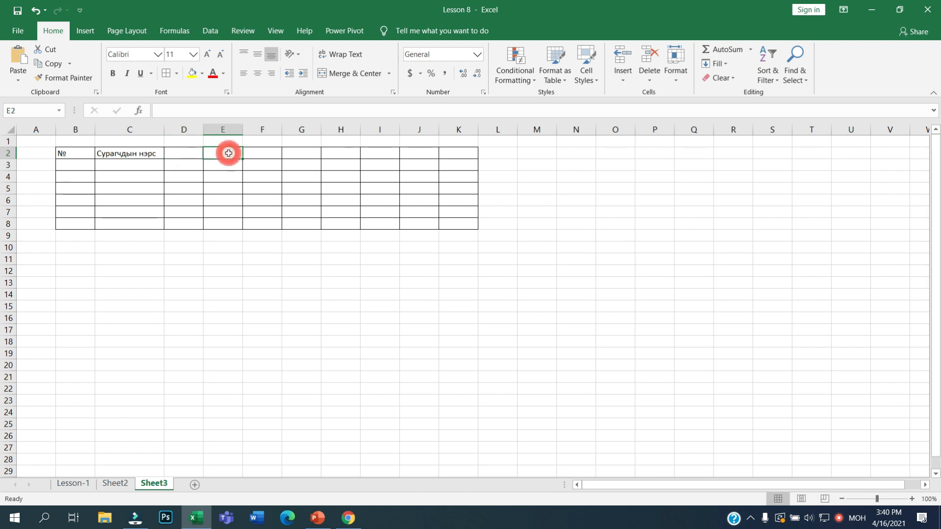
click(261, 153)
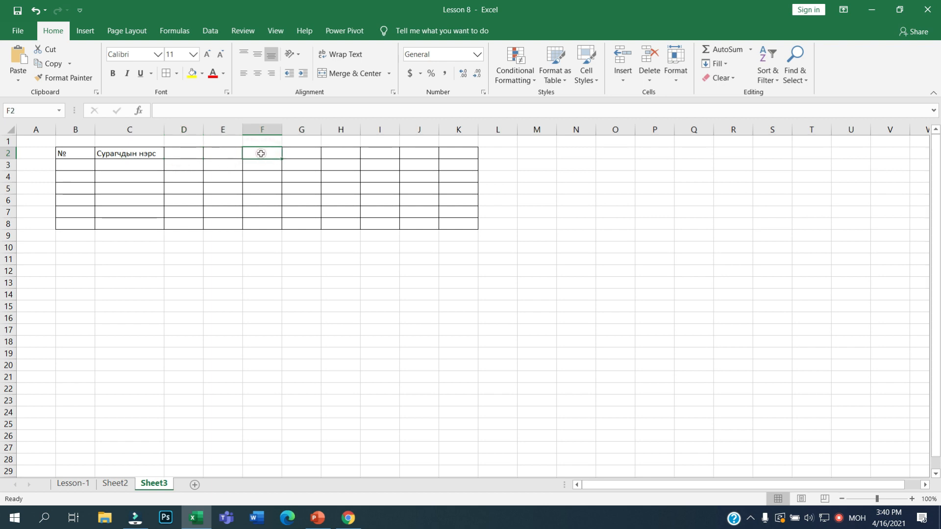
click(293, 150)
drag(193, 152, 309, 155)
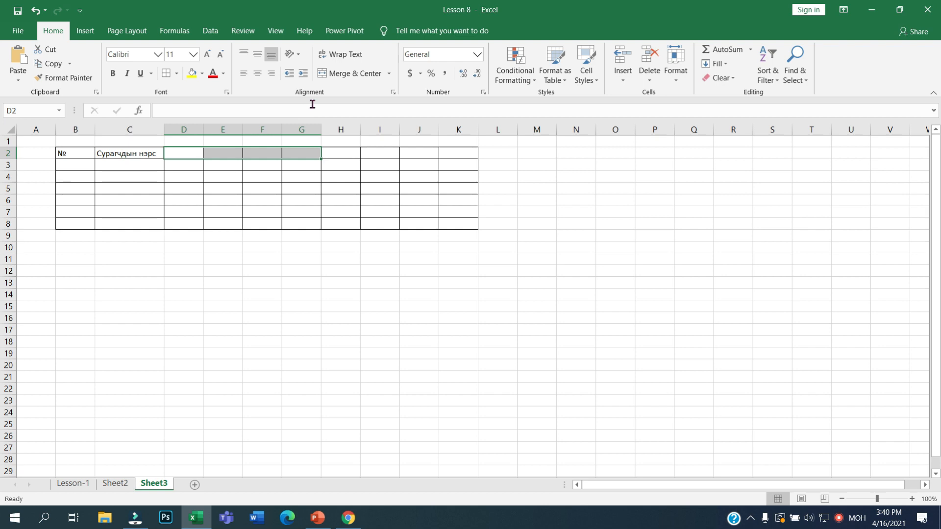
click(353, 76)
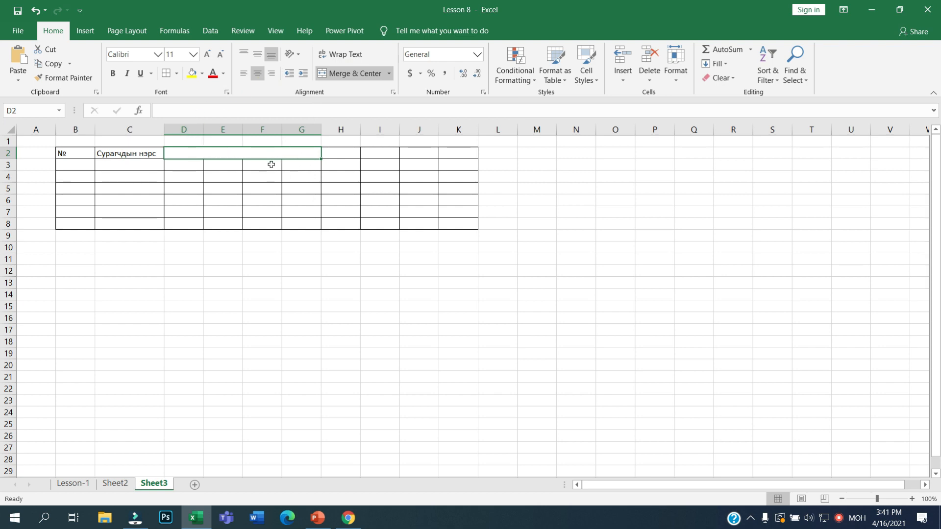
drag(344, 152, 454, 155)
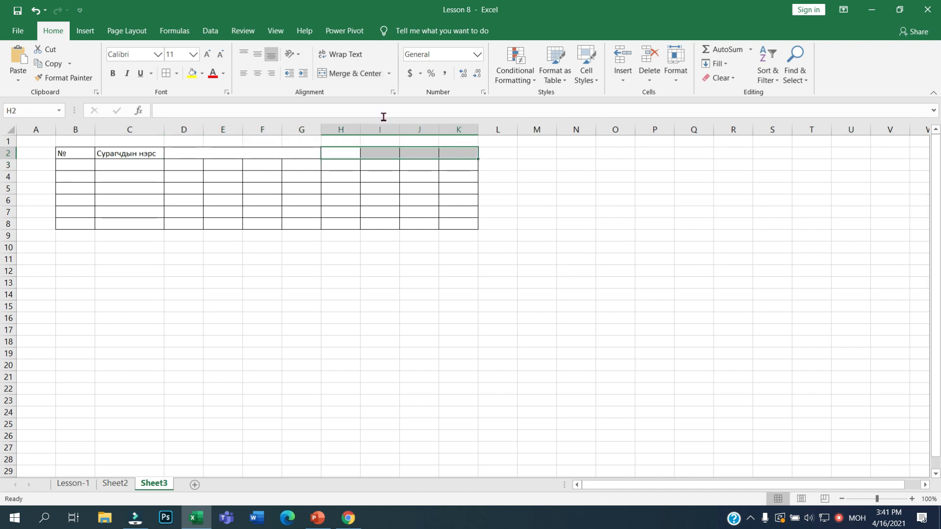
click(351, 73)
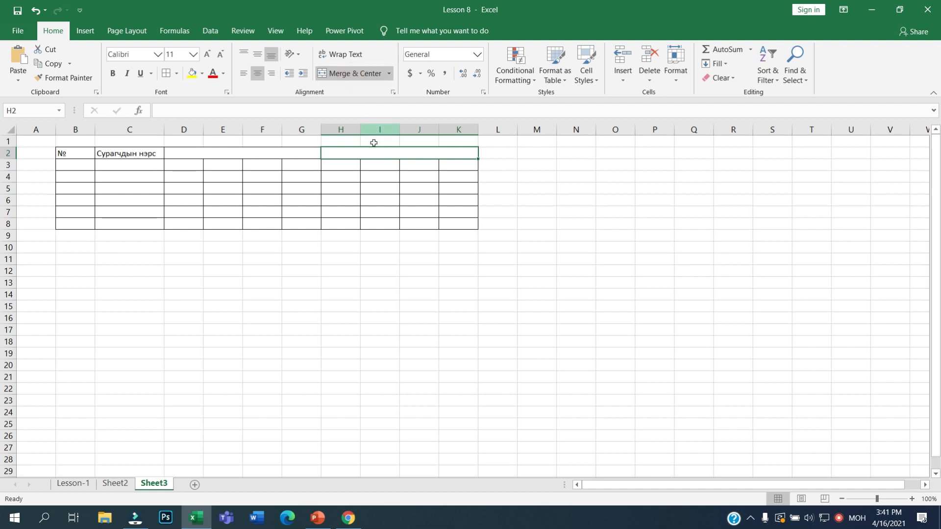
- Enter the subject headings Монгол хэл in the merged cell D2:G2 and Математик in H2:K2
double_click(292, 151)
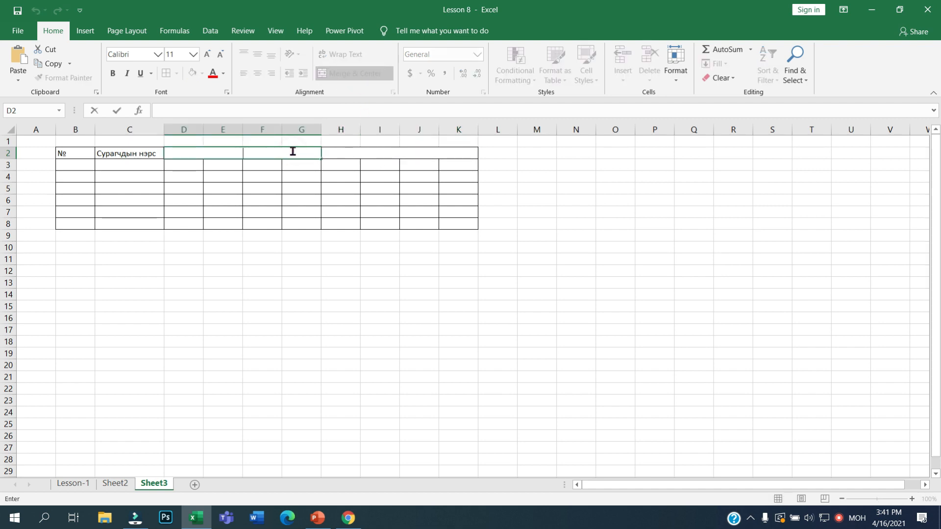
text(Монгол хэл)
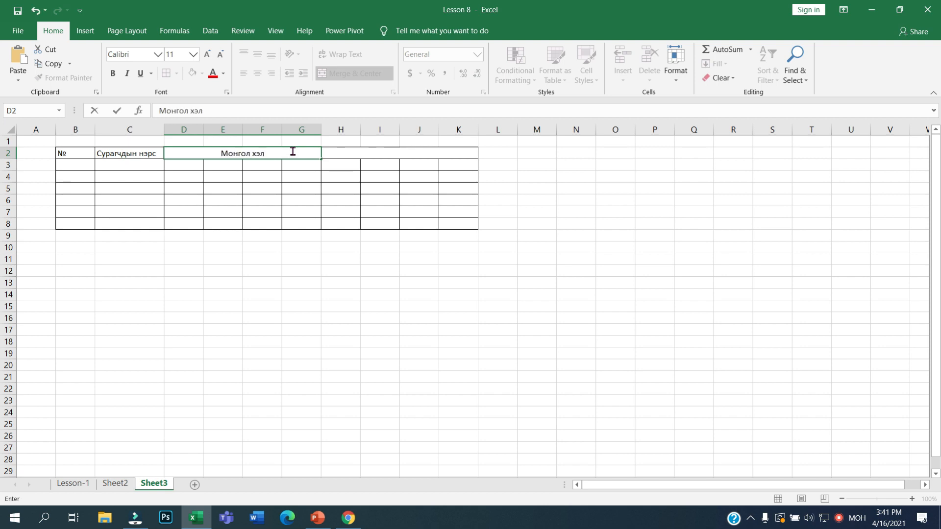
click(388, 153)
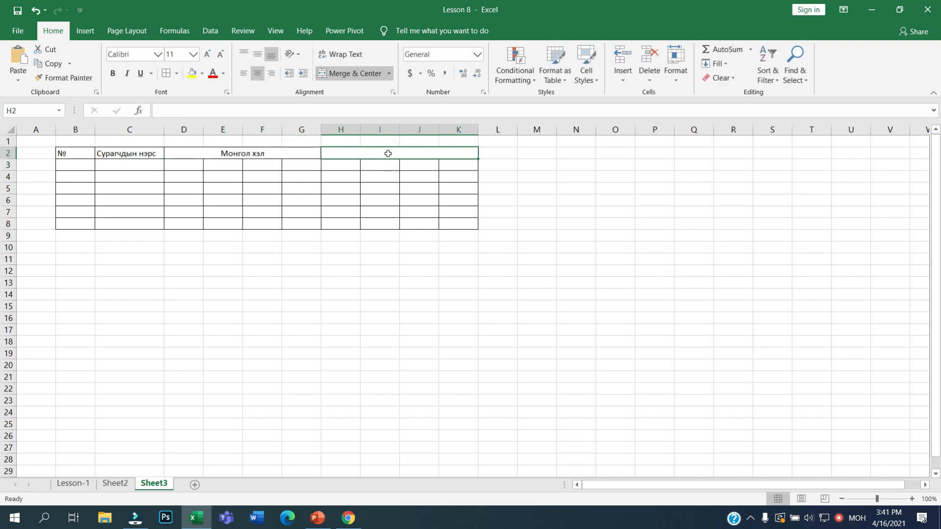
text(Математик)
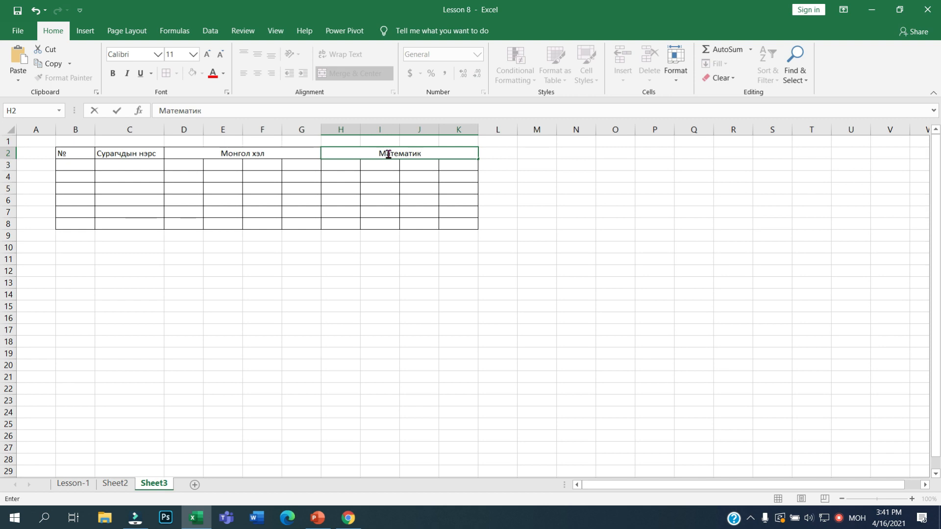
click(359, 210)
- Set the font of the whole sheet to Times New Roman, size 12
key(ctrl+a)
click(138, 55)
key(BackSpace)
key(alt+shift)
text(Times New Roman)
key(Return)
click(208, 57)
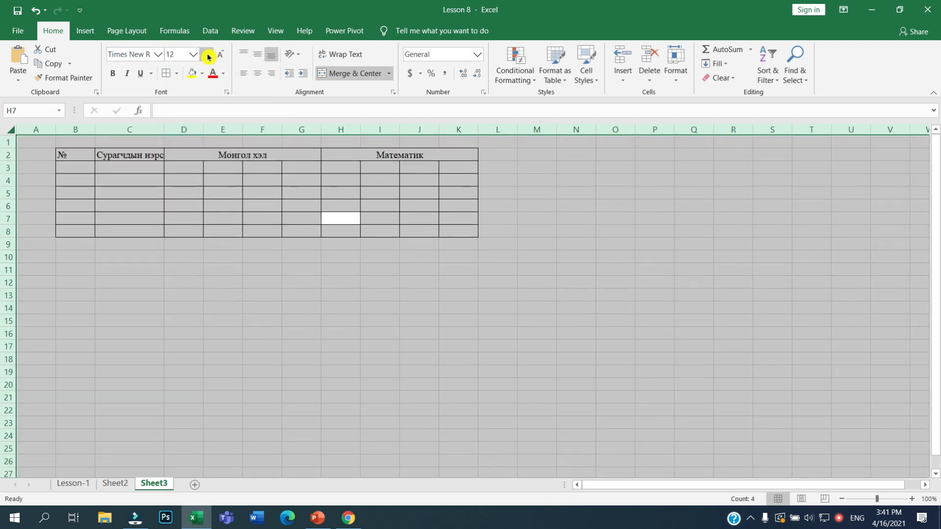
click(217, 219)
- Enter the subheadings I улирал, II улирал, Дундаж and Үнэлгээ in cells D3 to G3 under Монгол хэл
click(204, 158)
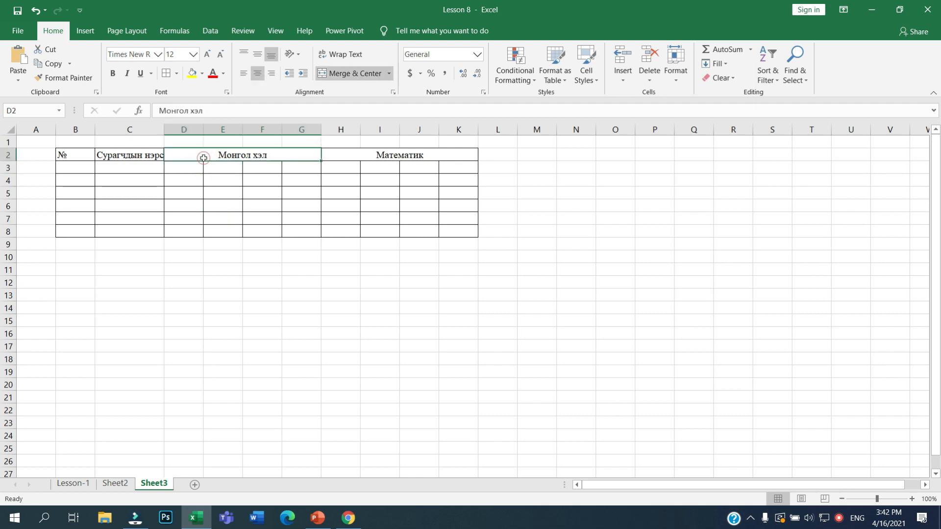
click(189, 166)
click(192, 168)
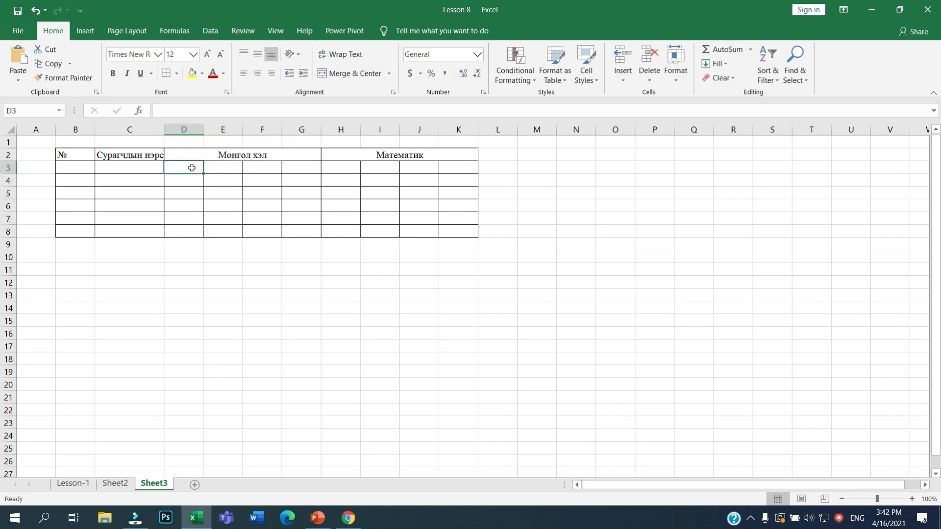
key(alt+shift)
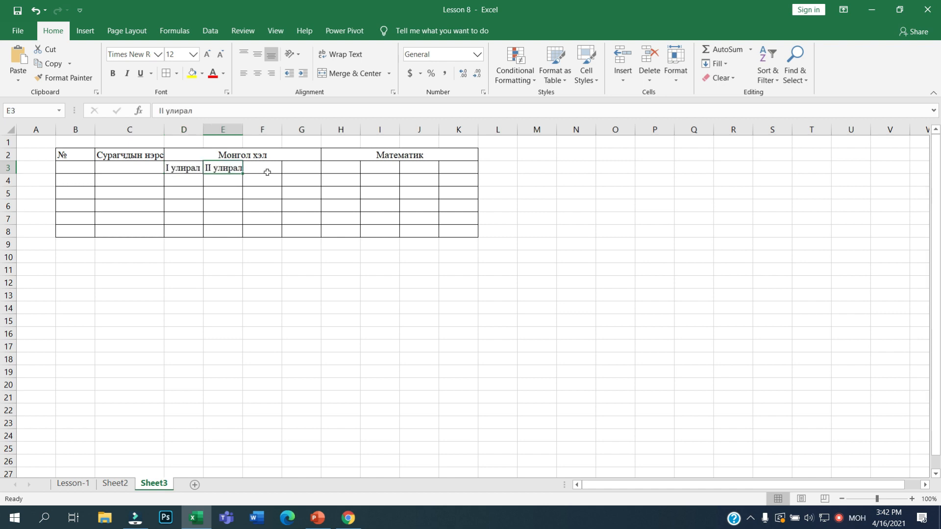
click(267, 172)
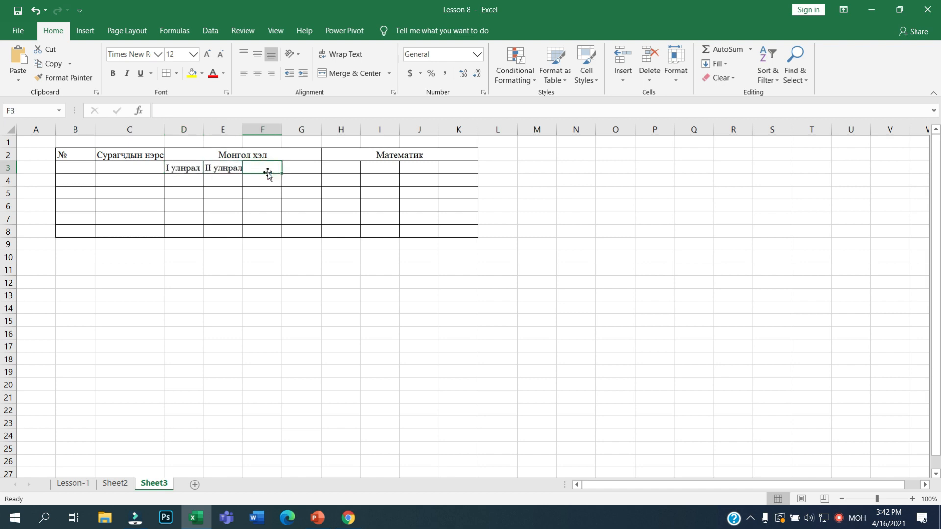
text(Дундаж)
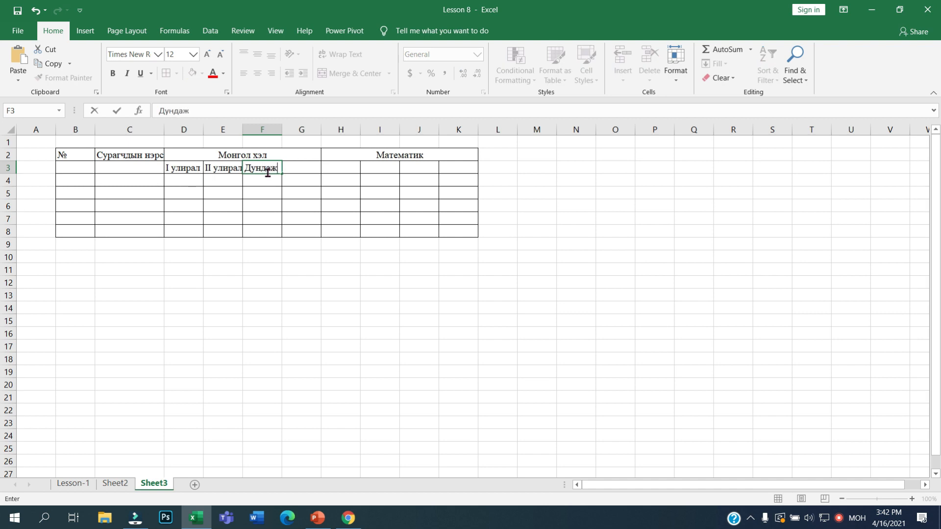
click(290, 169)
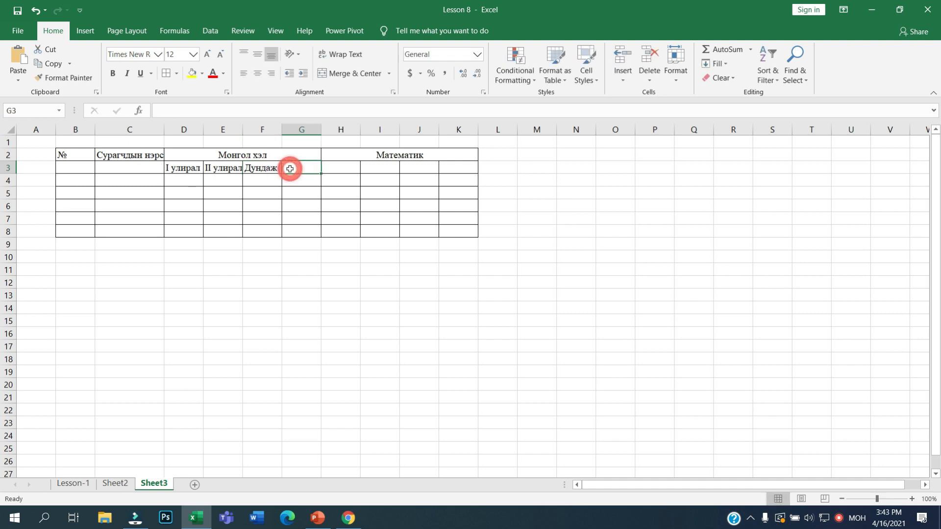
text(Үнэлгээ)
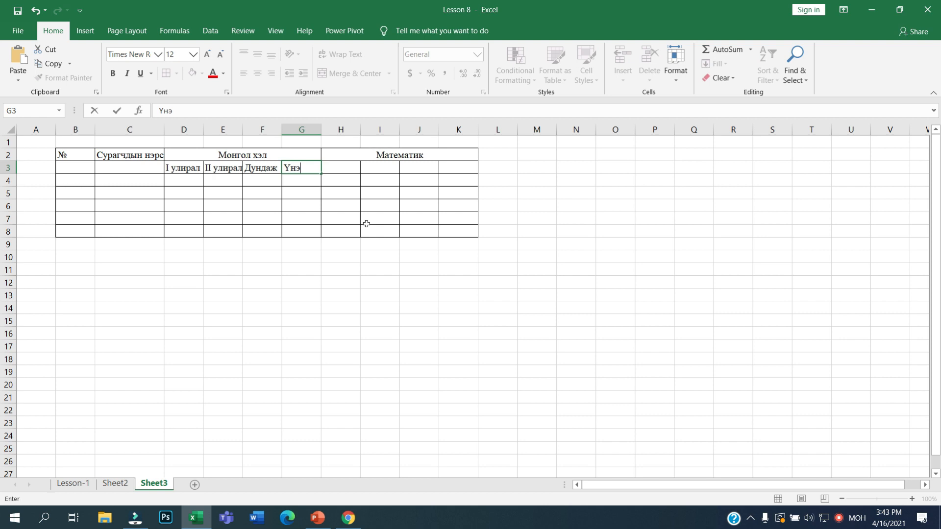
click(236, 186)
- Copy the subheadings in D3:G3 to H3:K3 under Математик
drag(168, 168, 299, 174)
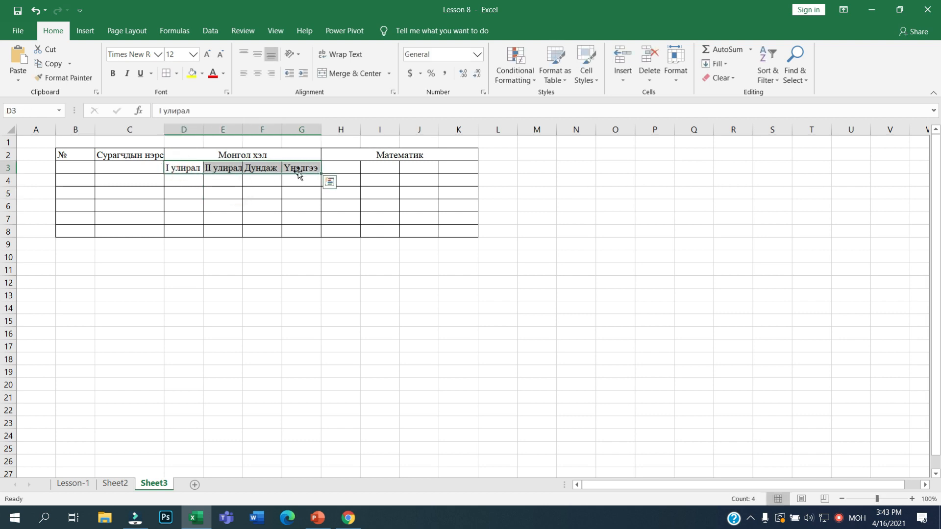
key(ctrl+c)
click(346, 169)
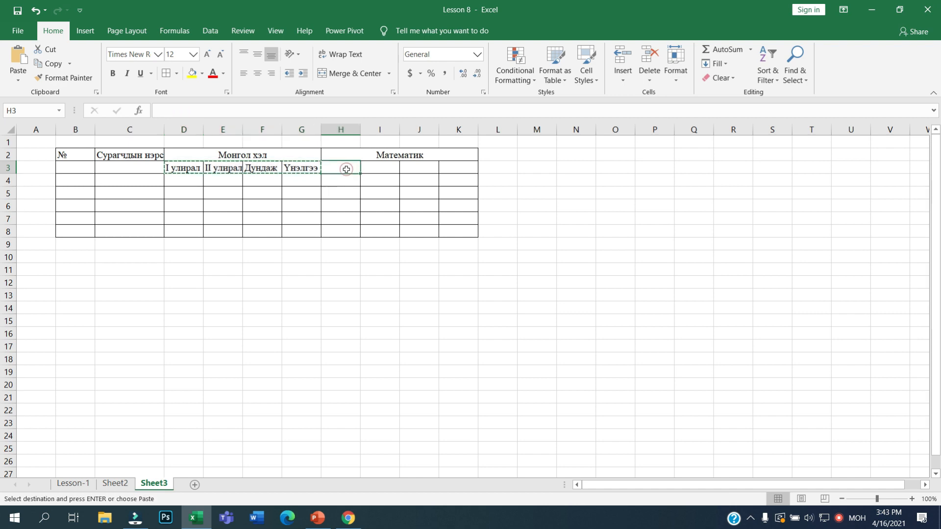
key(ctrl+v)
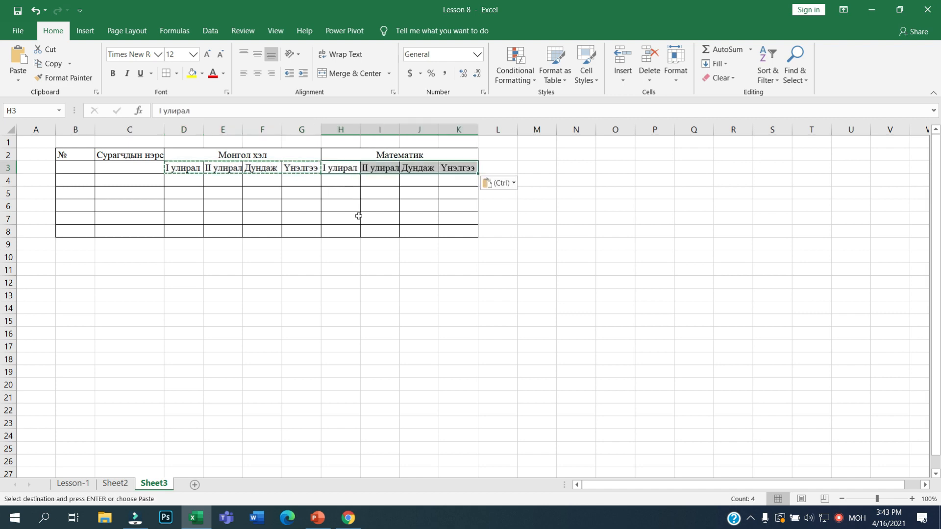
click(498, 256)
- Make the heading rows 2 and 3 bold
click(14, 155)
drag(5, 163, 8, 168)
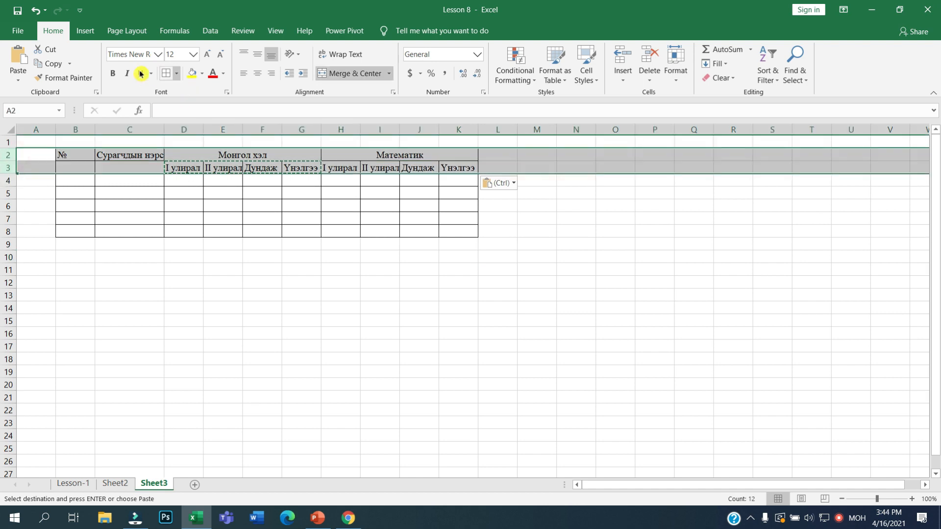
click(113, 73)
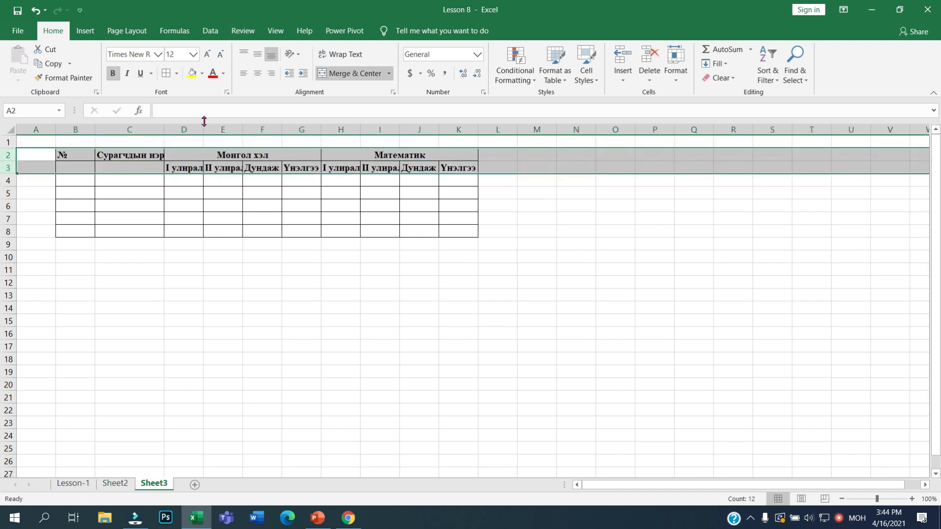
- Widen columns D to K equally so that the bold subheadings in row 3 fit
click(192, 130)
drag(194, 137, 485, 132)
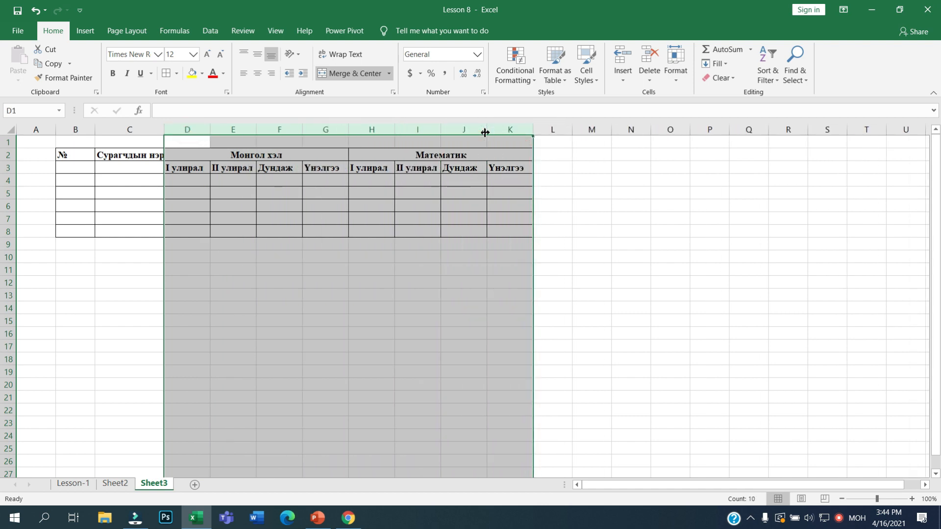
click(417, 191)
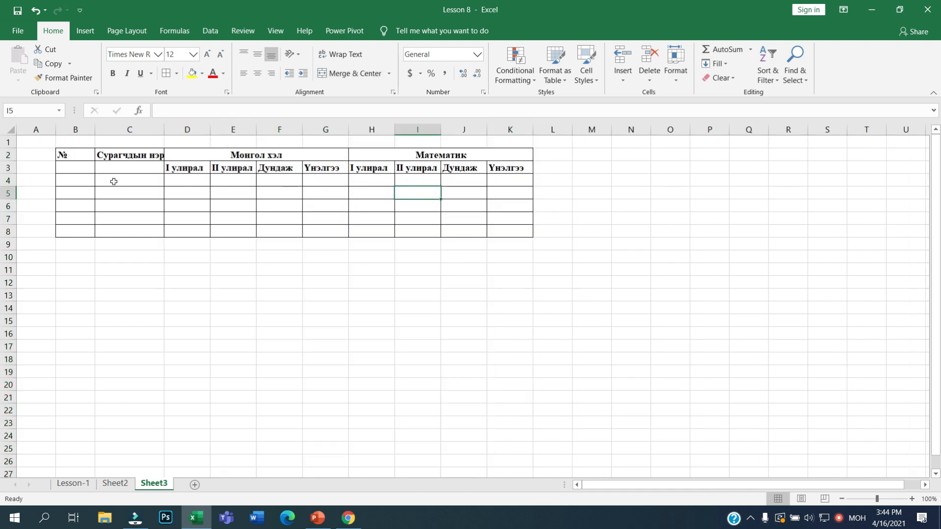
- Merge and center B2:B3 for the № heading and C2:C3 for the Сурагчдын нэрс heading
drag(77, 155, 77, 163)
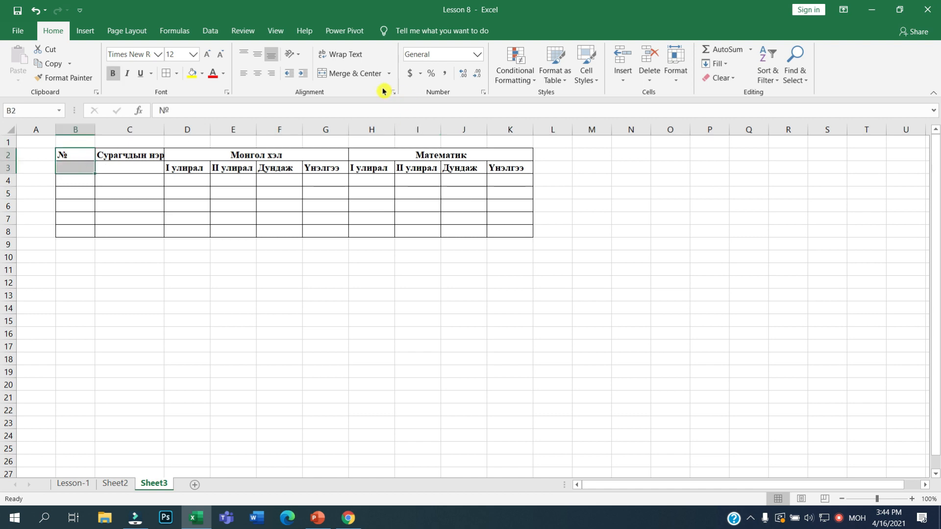
click(346, 74)
drag(136, 155, 136, 164)
click(361, 74)
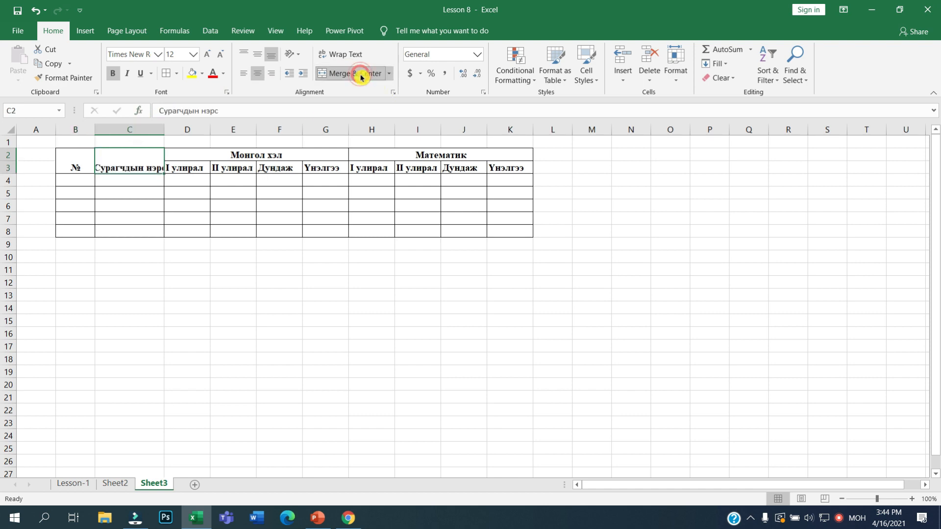
- Widen column C to fit Сурагчдын нэрс and middle-align the merged headings in B2:C3 vertically
click(240, 203)
drag(164, 129, 177, 132)
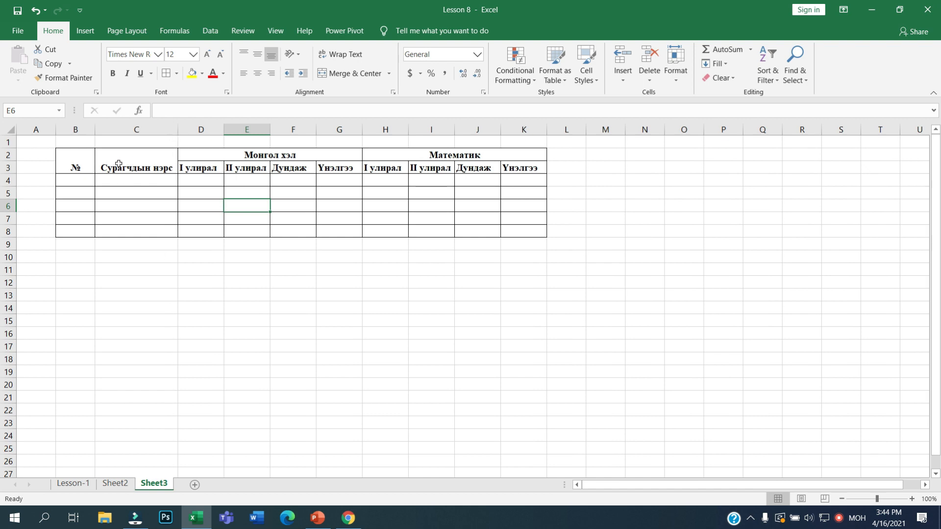
drag(72, 166, 147, 157)
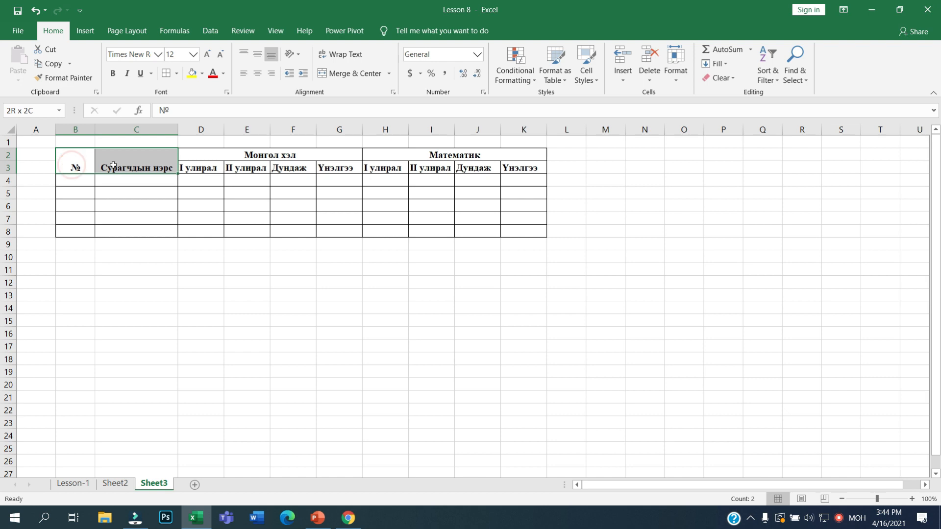
click(256, 59)
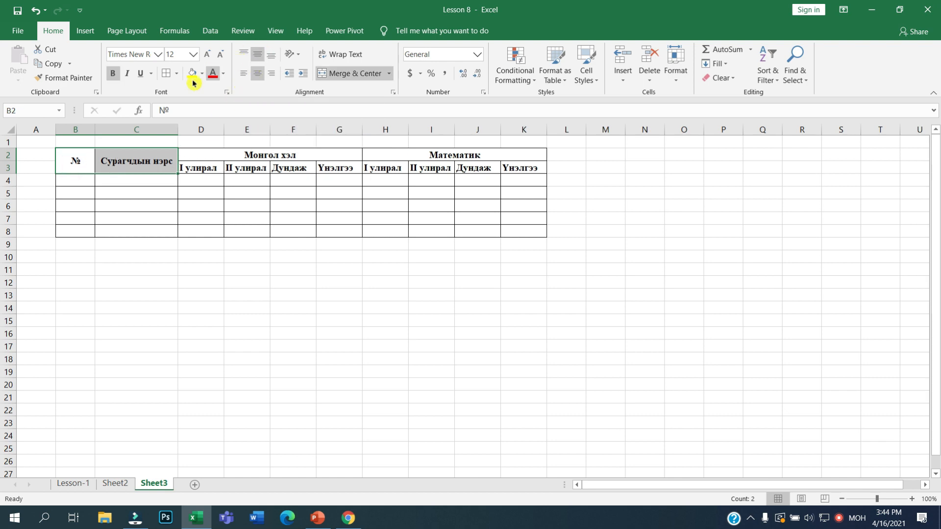
- Narrow column B to suit the № heading and number the student rows 1 to 5 in B4:B8
click(133, 195)
drag(92, 124, 76, 125)
click(68, 180)
click(66, 193)
click(65, 206)
click(65, 219)
click(65, 230)
click(67, 181)
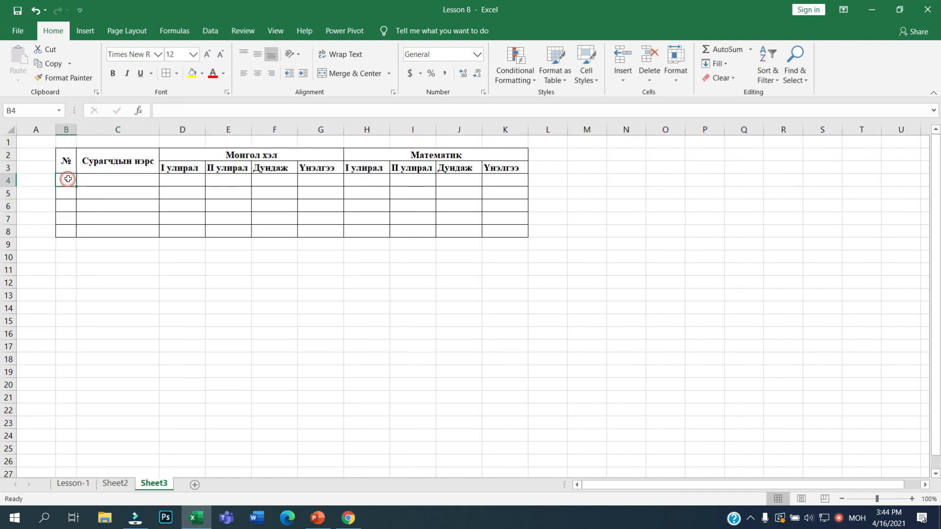
text(1 2 3 4 5)
- Enter the five students' first names in cells C4 to C8, one per row
click(140, 183)
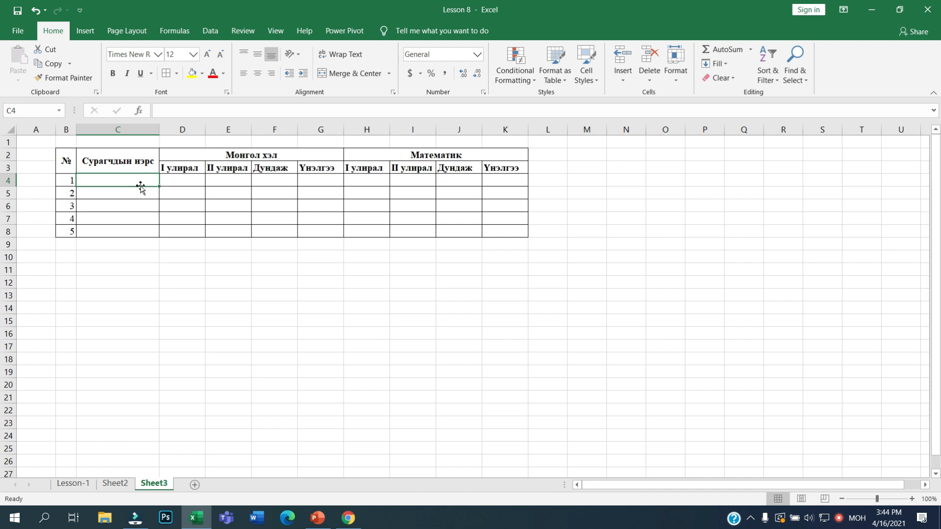
text(Бат)
key(Return)
text(Болд)
key(Return)
text(Зу)
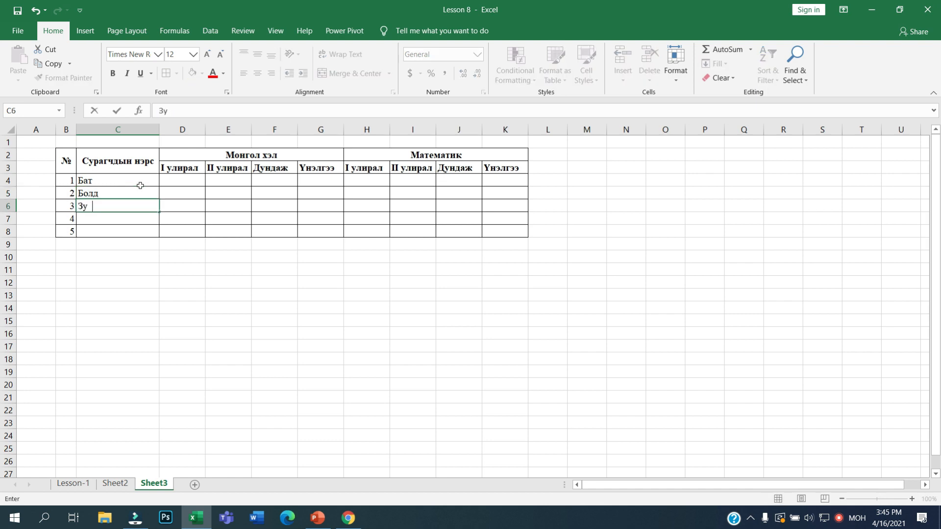
text(лаа)
key(Return)
text(Нараа)
key(Return)
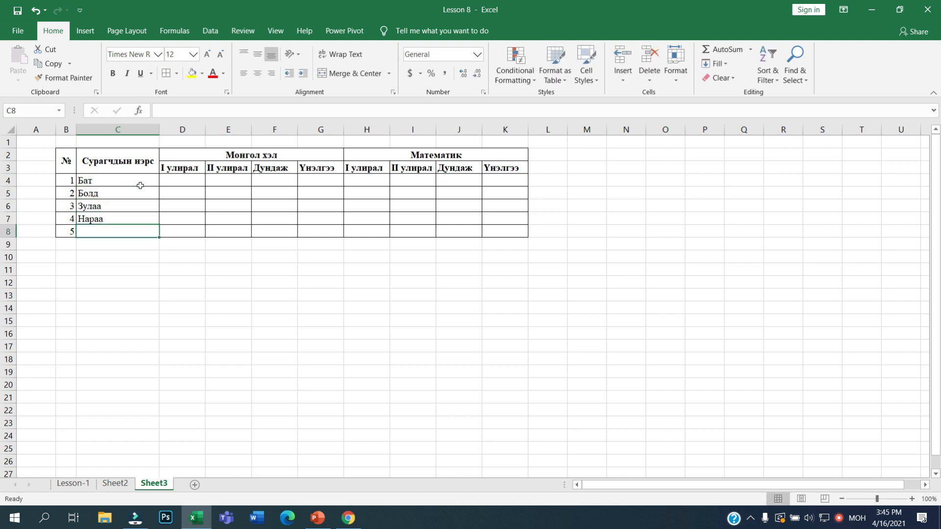
text(Цэцгээ)
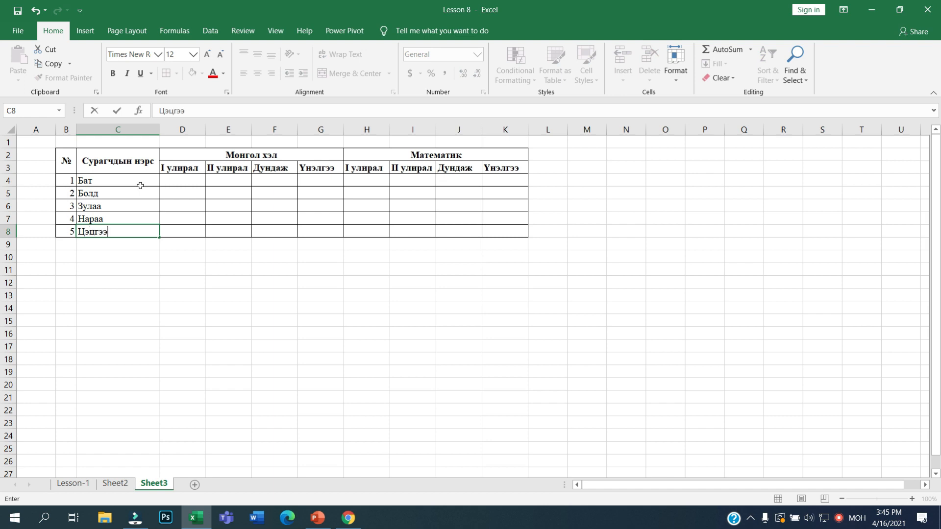
- Enter the Монгол хэл grades for the first two students: 98 and 90 in D4:E4, 100 and 85 in D5:E5
click(185, 181)
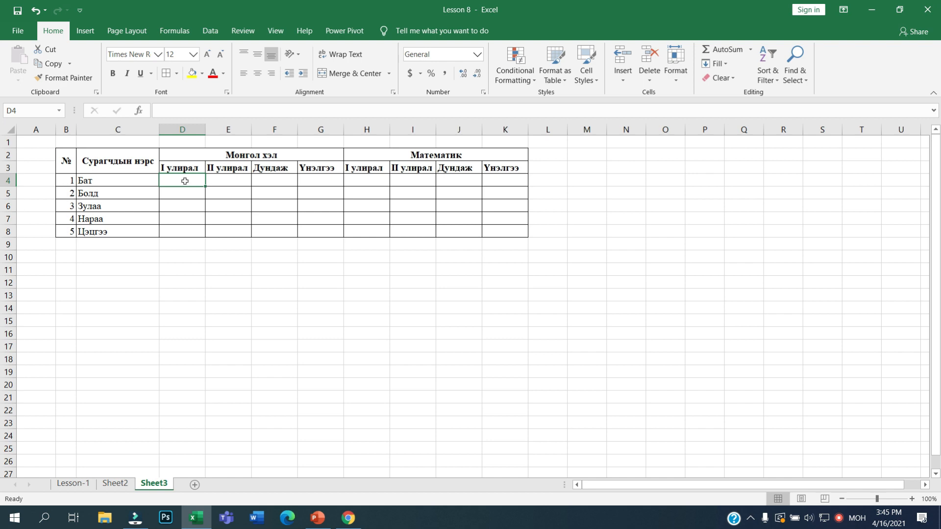
text(98)
key(Tab)
text(90)
key(Return)
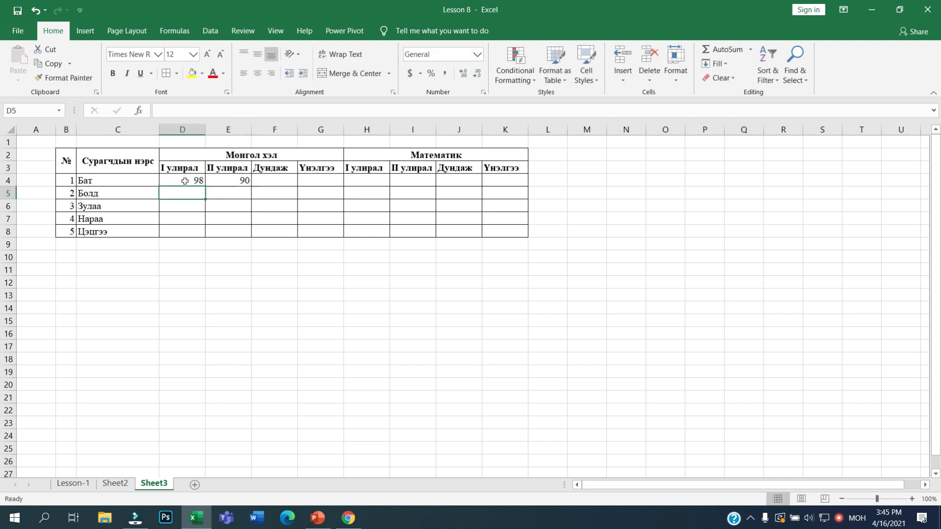
text(100)
key(Tab)
text(85)
key(Return)
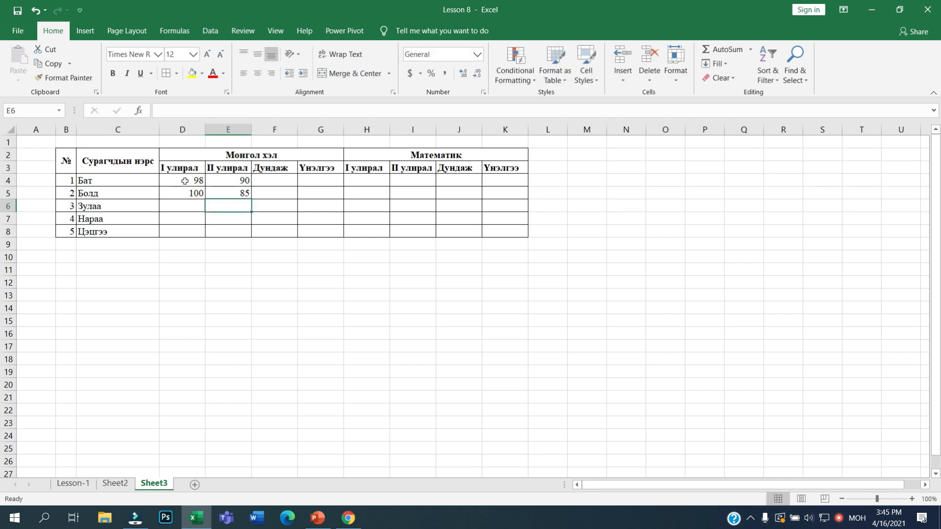
- Enter the remaining Монгол хэл grades: 96 and 87 in D6:E6, 87 and 98 in D7:E7, 80 and 85 in D8:E8
text(96)
key(Tab)
text(87)
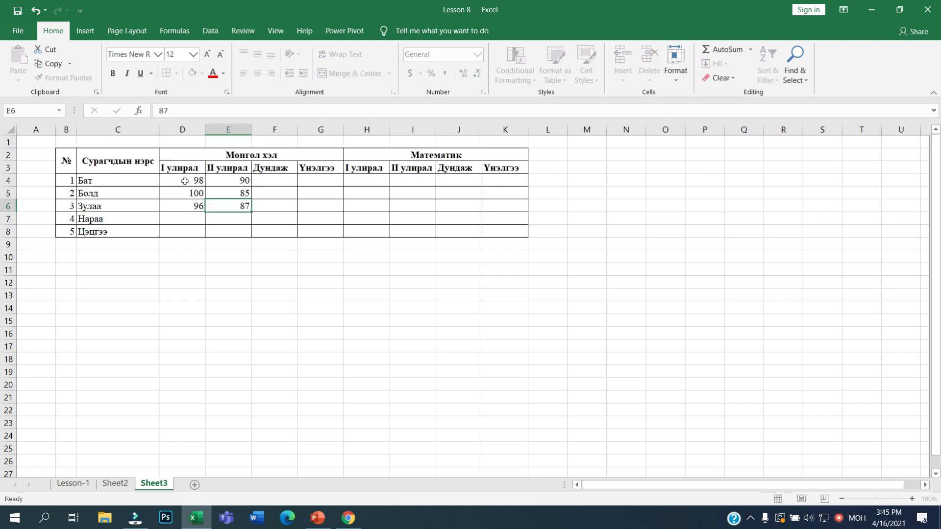
key(Return)
text(87)
key(Tab)
text(98)
key(Return)
text(80)
key(Tab)
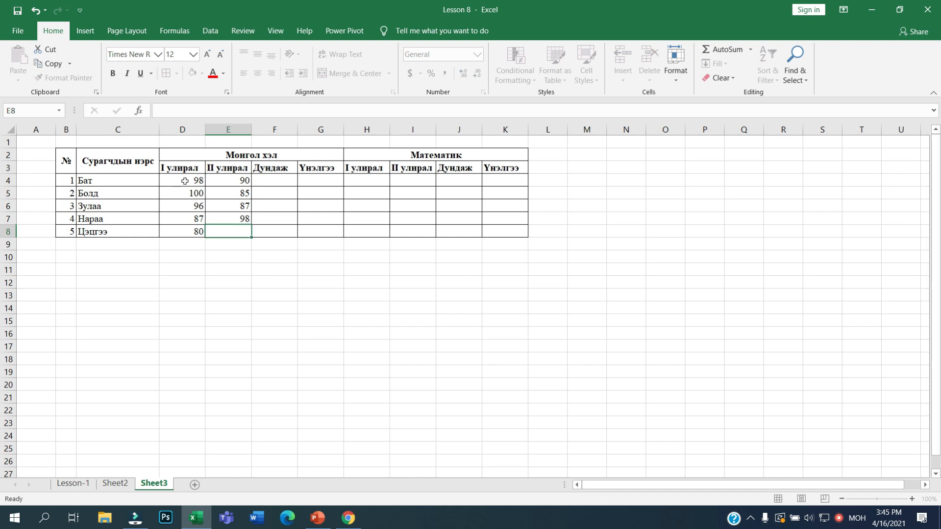
text(85)
key(Tab)
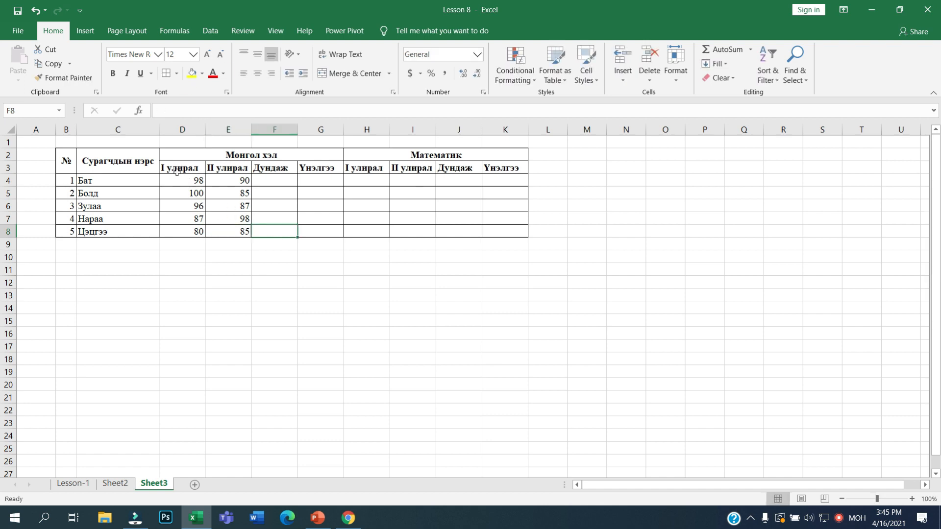
drag(181, 180, 235, 233)
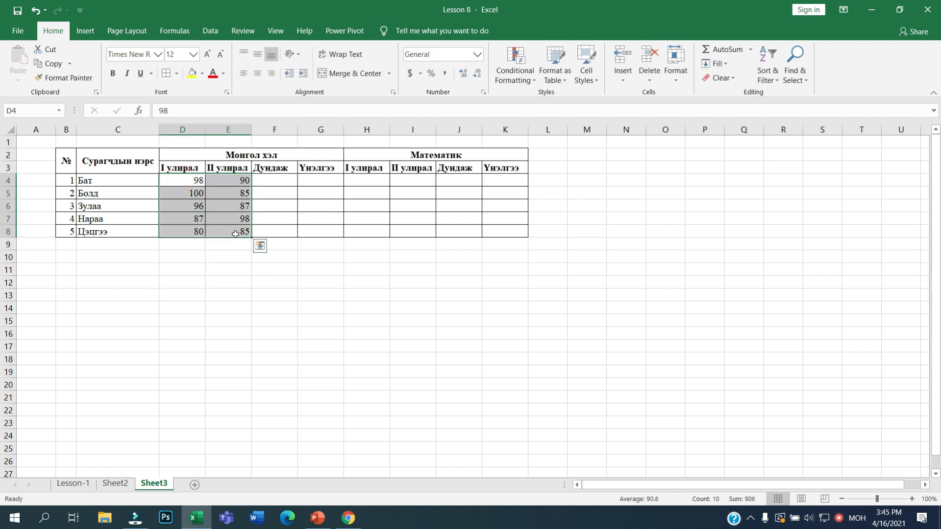
- Switch the input language to English and note the function name AVERAGE in cell C10 below the table
click(281, 180)
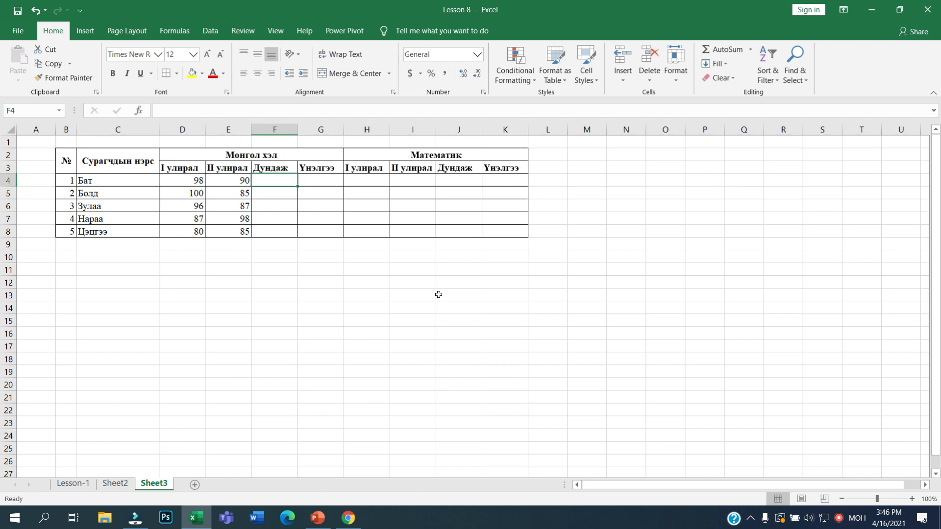
click(139, 261)
key(alt+shift)
text(AVERAGE)
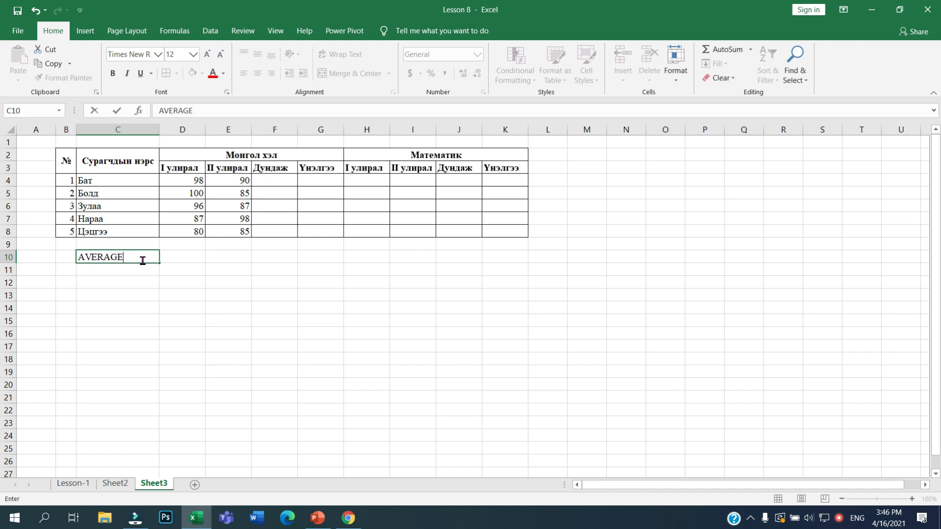
- Calculate the first student's Дундаж in F4 with the manual formula =(98+90)/2
click(271, 180)
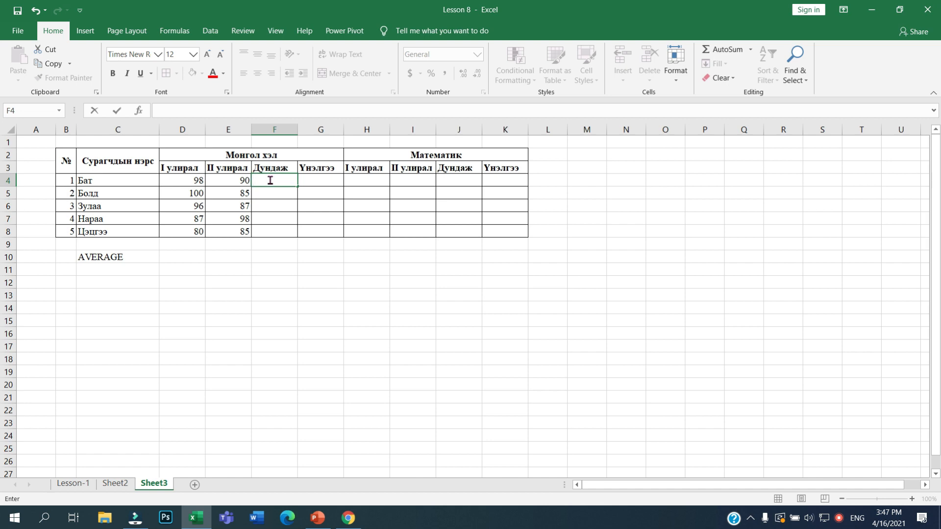
text(=)
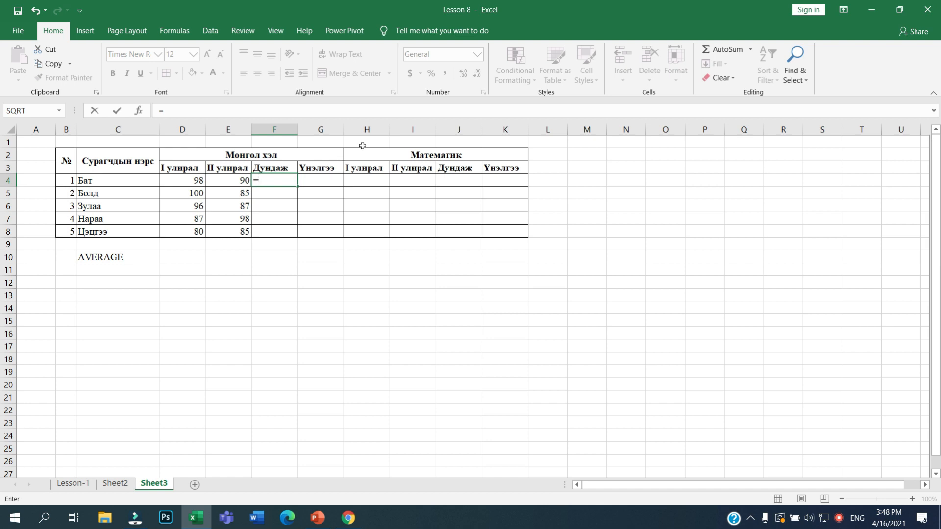
text(98+90)
text(/)
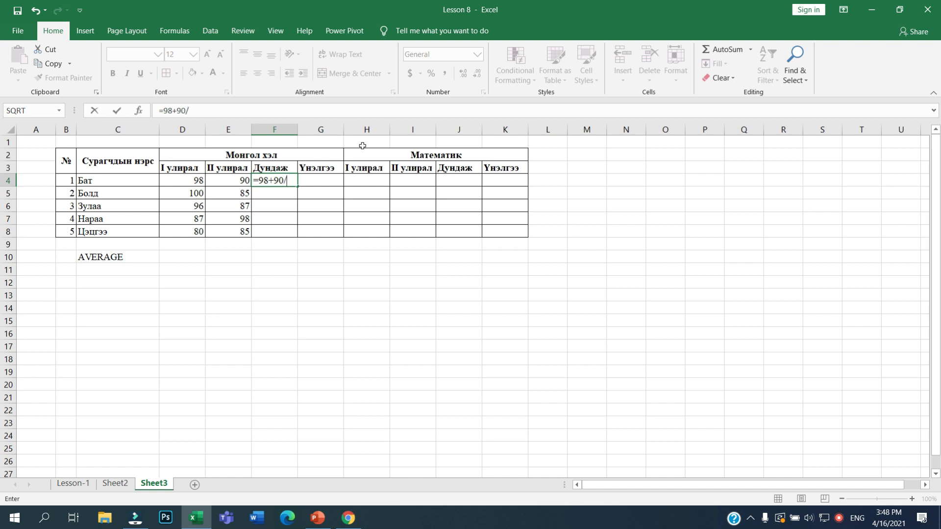
click(297, 180)
key(BackSpace)
click(297, 180)
click(259, 180)
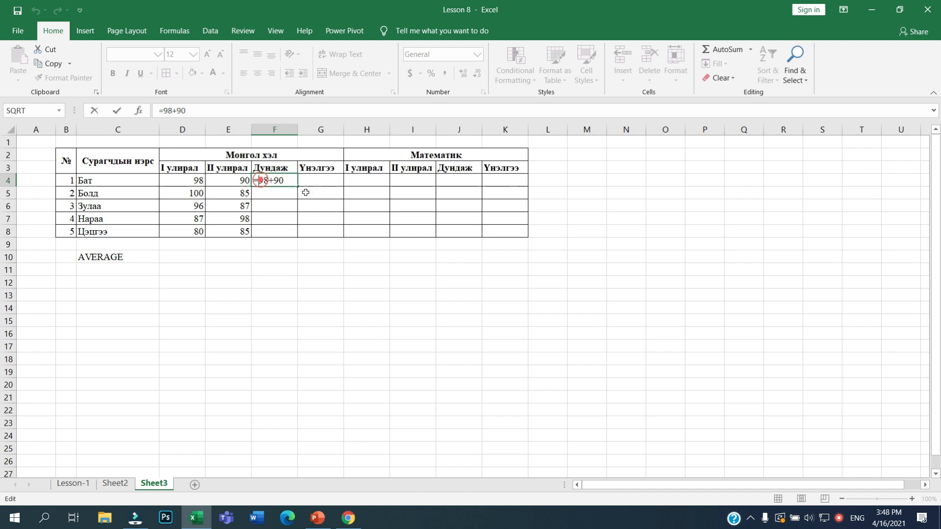
text(()
click(290, 180)
text())
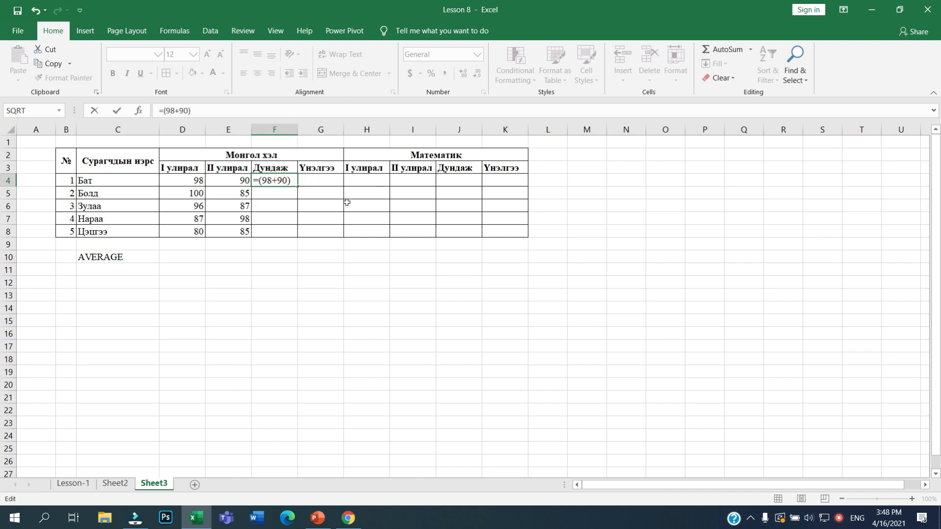
text(//)
key(BackSpace)
text(2)
key(Return)
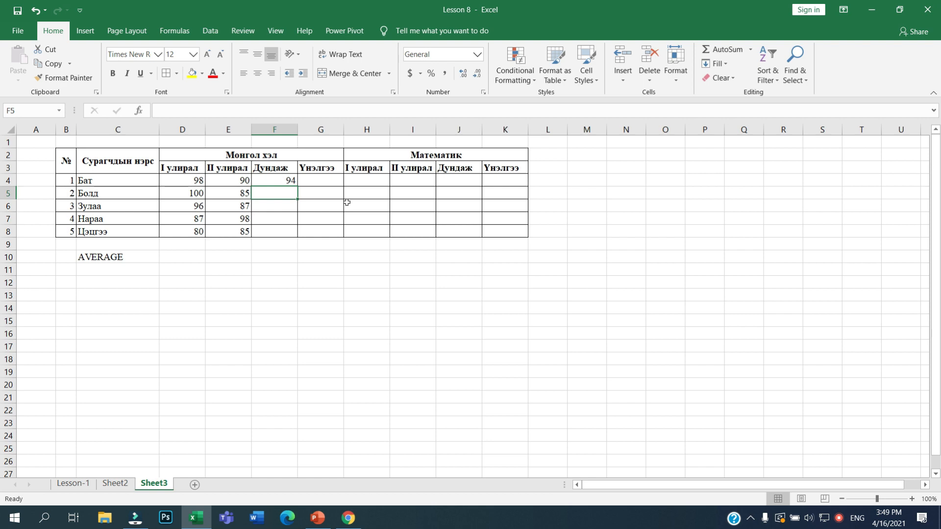
- Clear the manual average formula from cell F4
click(291, 181)
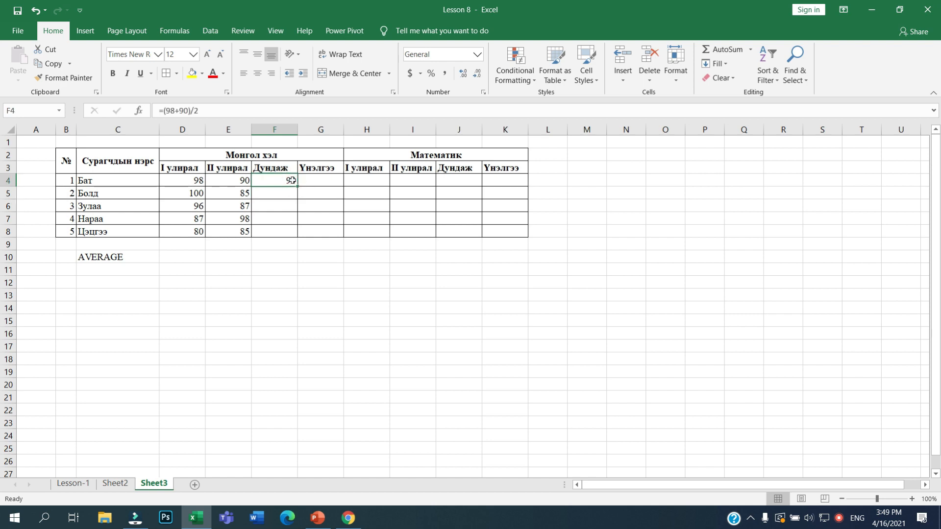
click(263, 105)
key(BackSpace)
key(BackSpace)
key(BackSpace)
key(BackSpace)
key(BackSpace)
key(BackSpace)
key(BackSpace)
key(BackSpace)
key(BackSpace)
key(BackSpace)
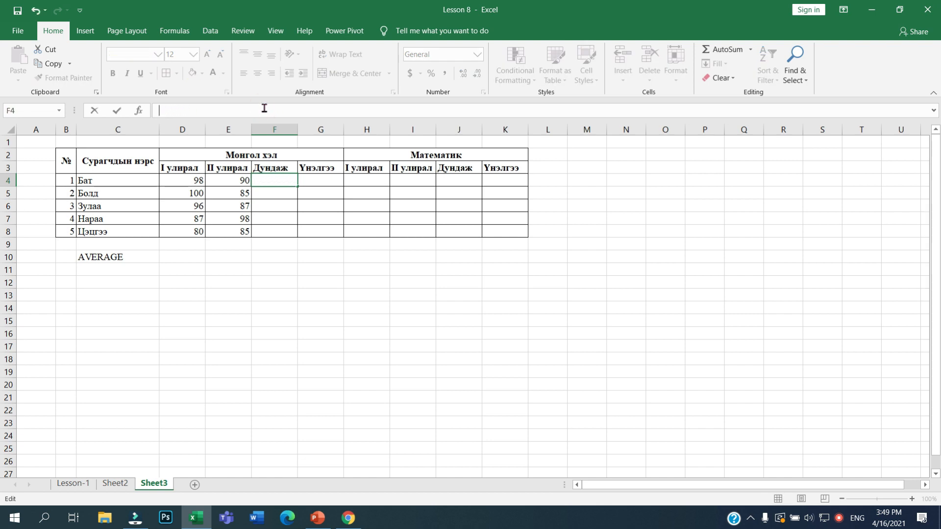
- Calculate the first student's Монгол хэл average in F4 with the formula =AVERAGE(D4:E4)
double_click(272, 181)
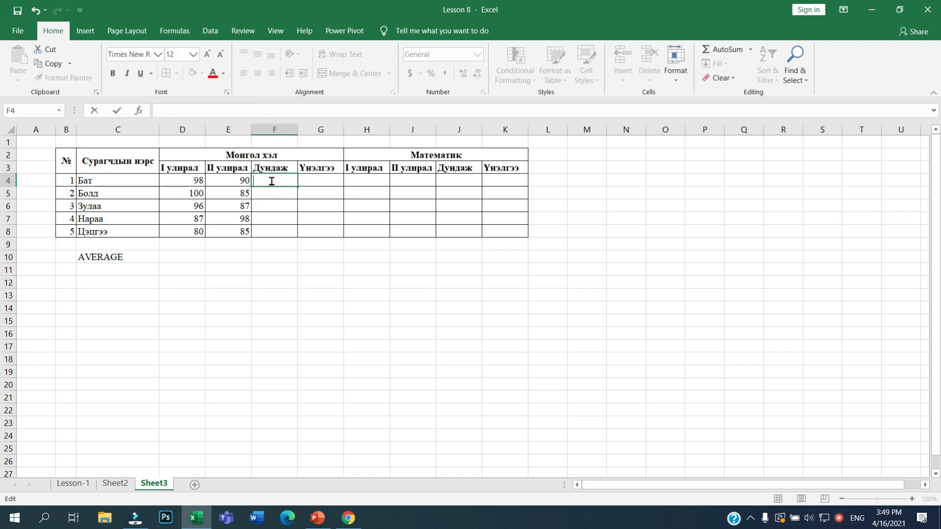
text(=)
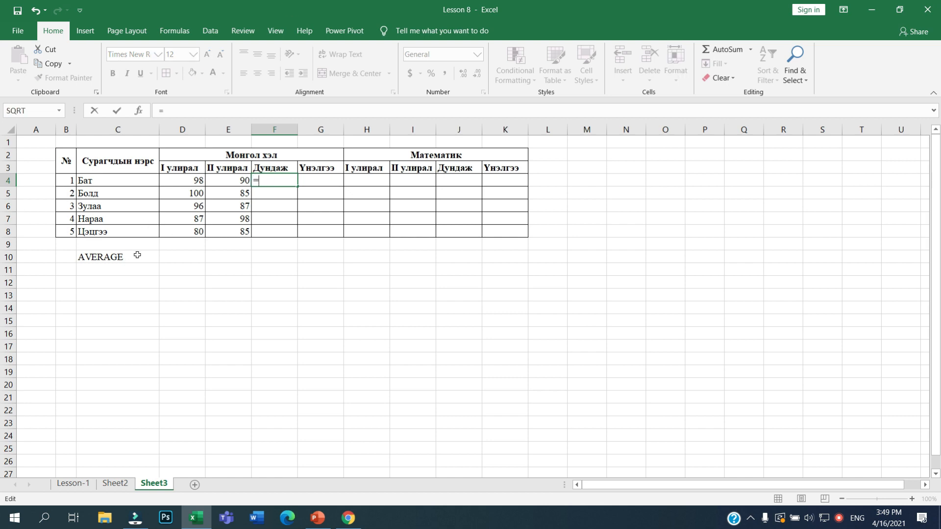
text(AV)
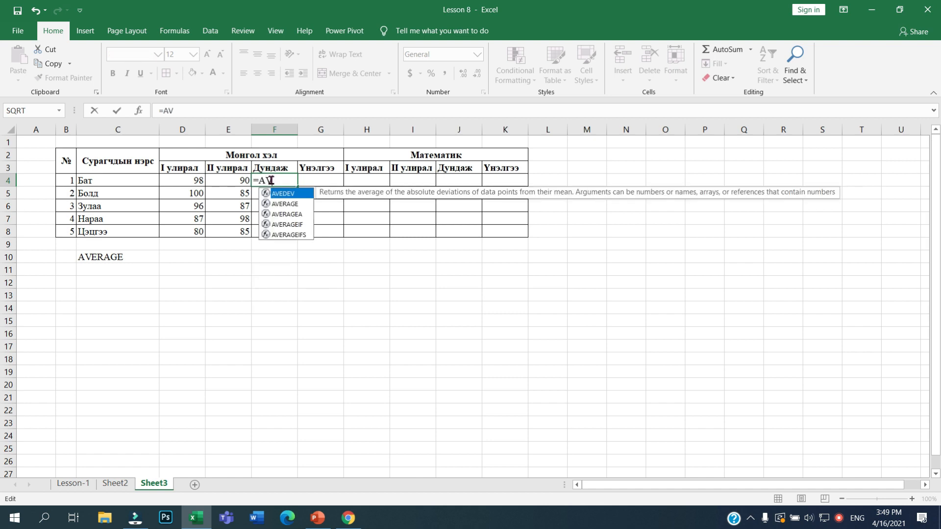
click(294, 204)
double_click(294, 204)
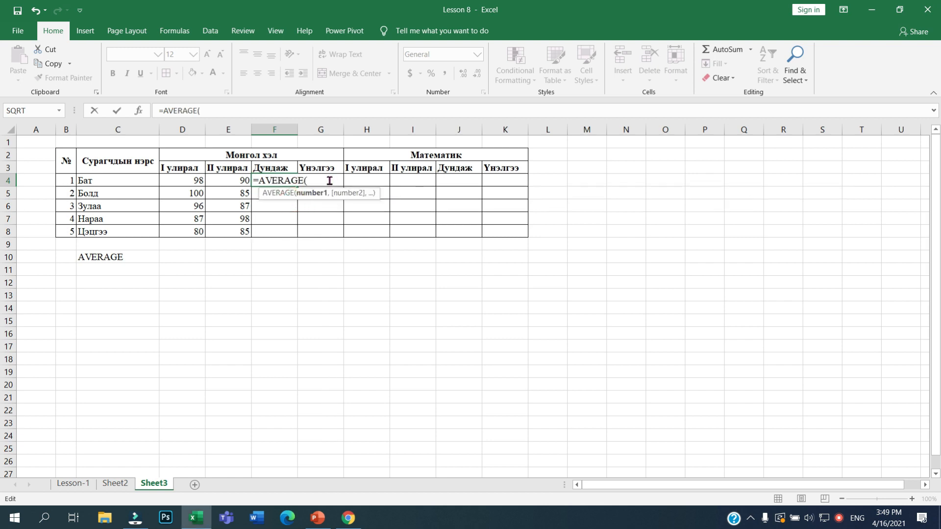
drag(196, 180, 216, 182)
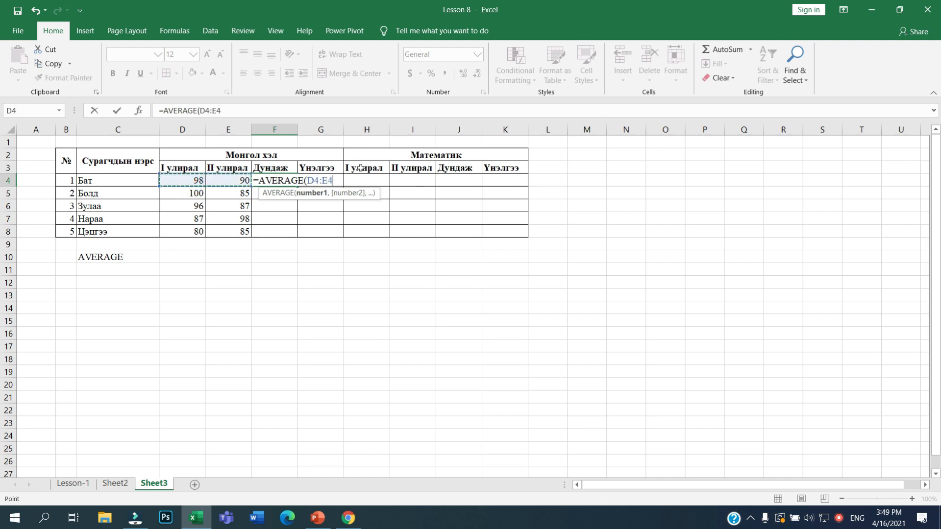
text())
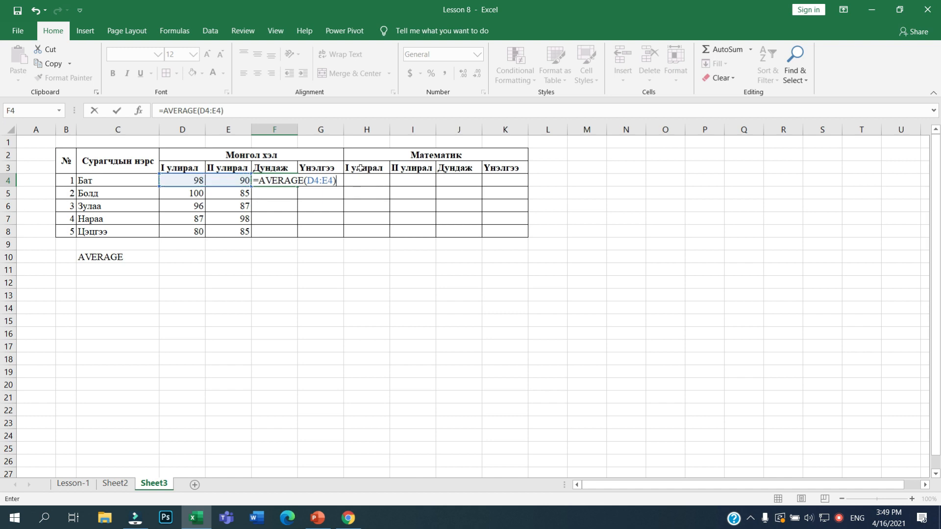
key(Return)
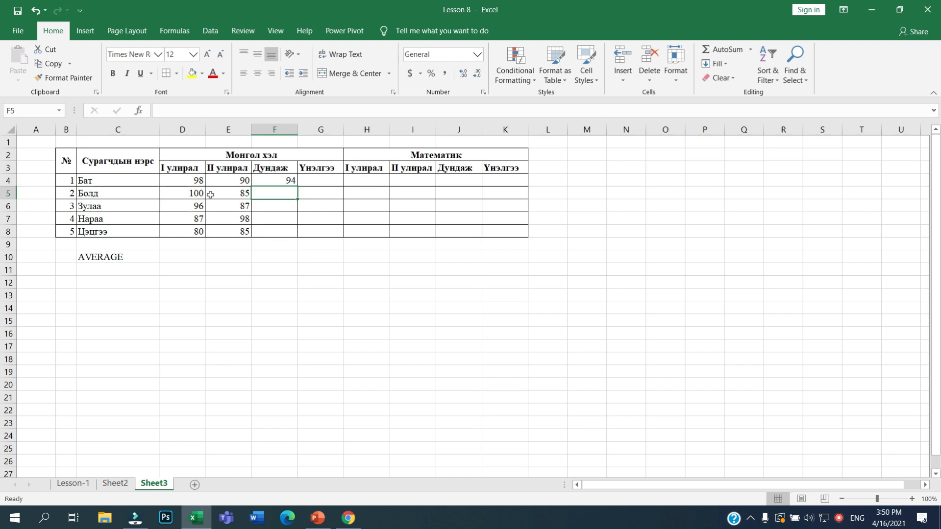
- Fill the average formula from F4 down to F8 for the other students
click(270, 206)
click(270, 219)
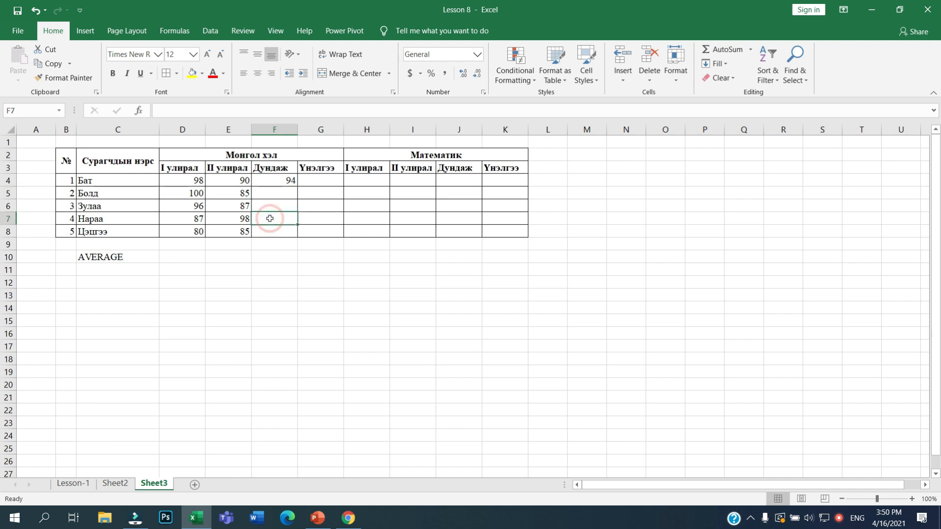
click(288, 182)
drag(299, 185, 297, 238)
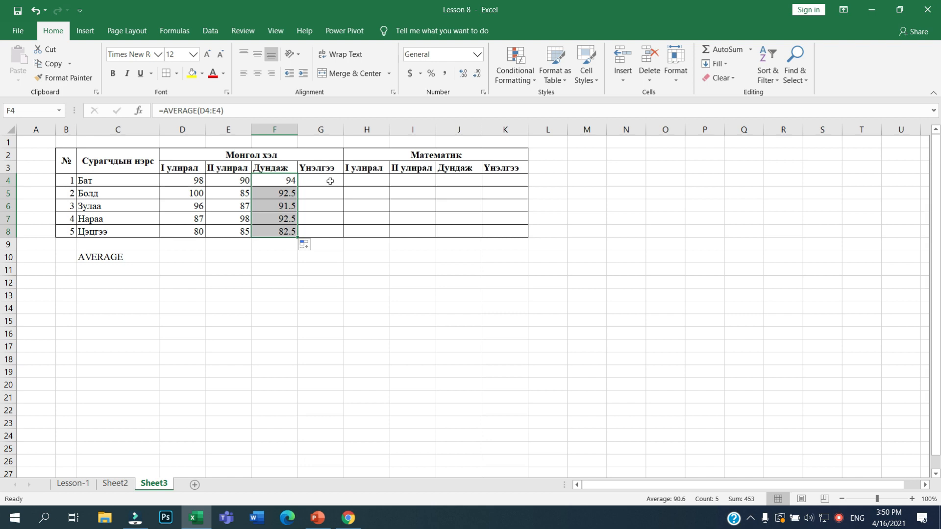
- Begin a grading formula in G4 with an IF that returns "VIII" when F4>=90
click(329, 182)
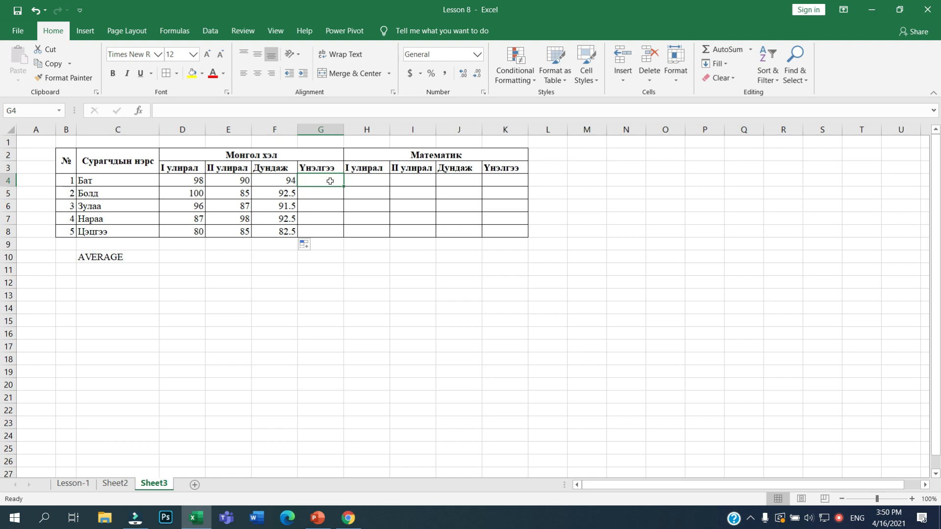
text(=)
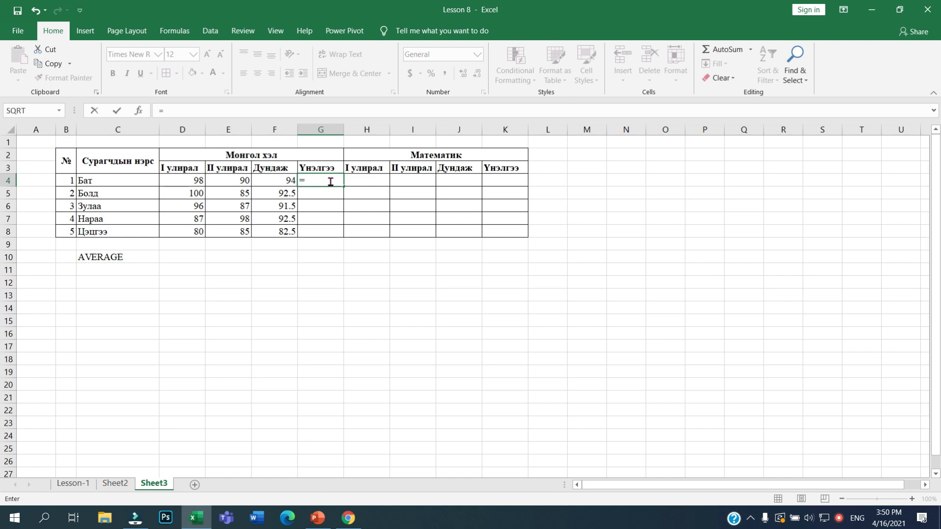
text((IF)
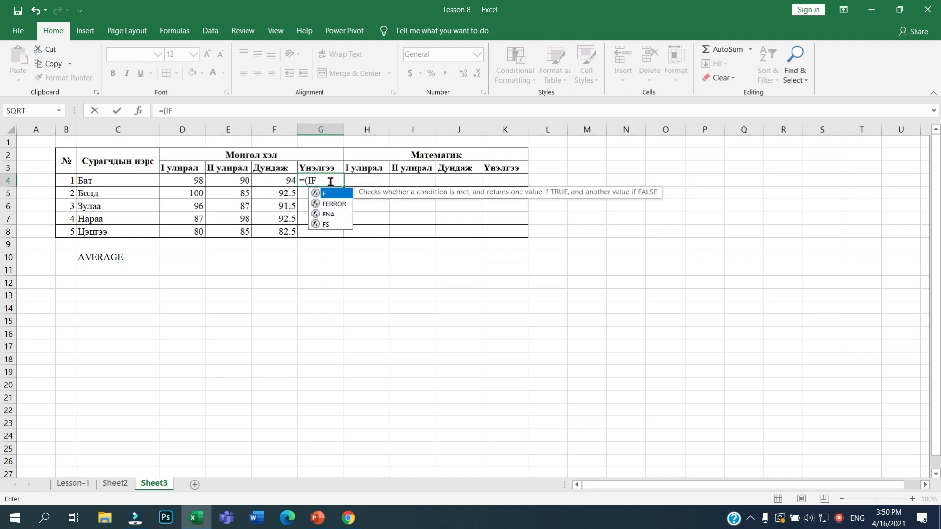
text(()
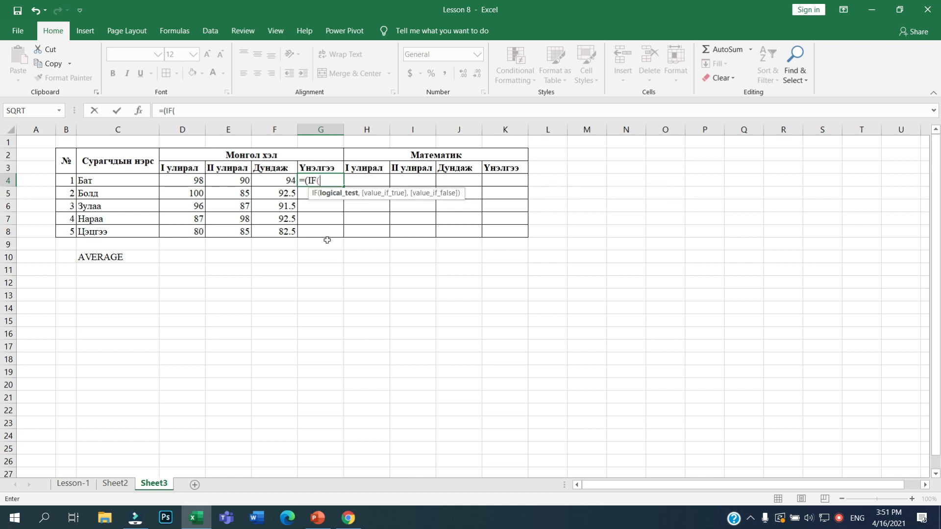
click(268, 179)
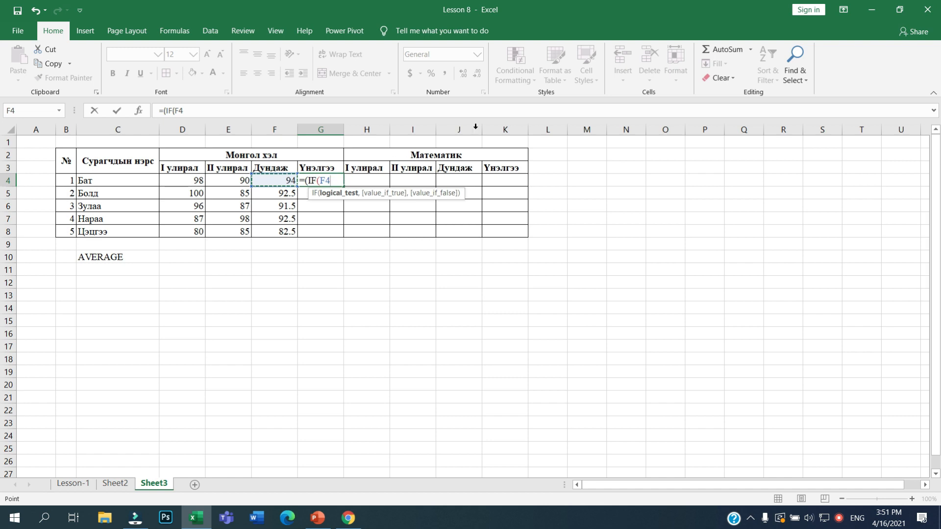
text(>=90,"")
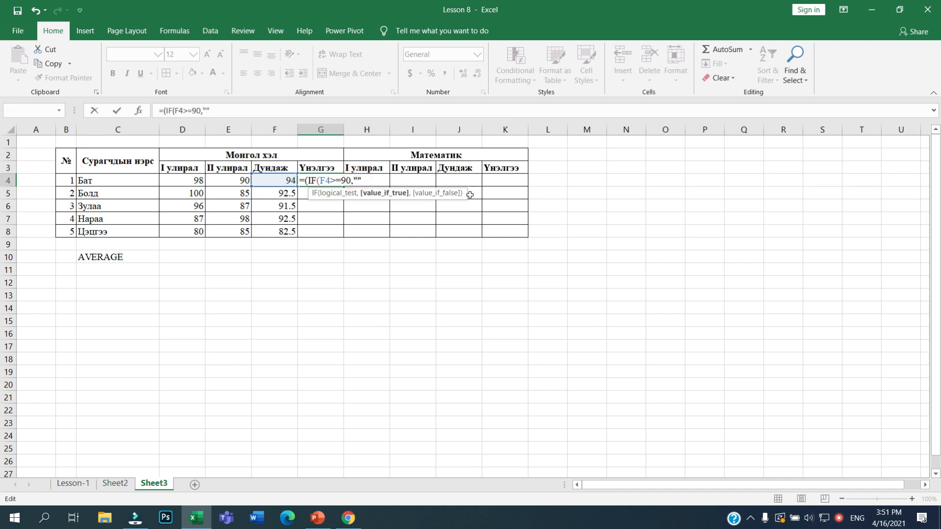
text(VIII)
text(,)
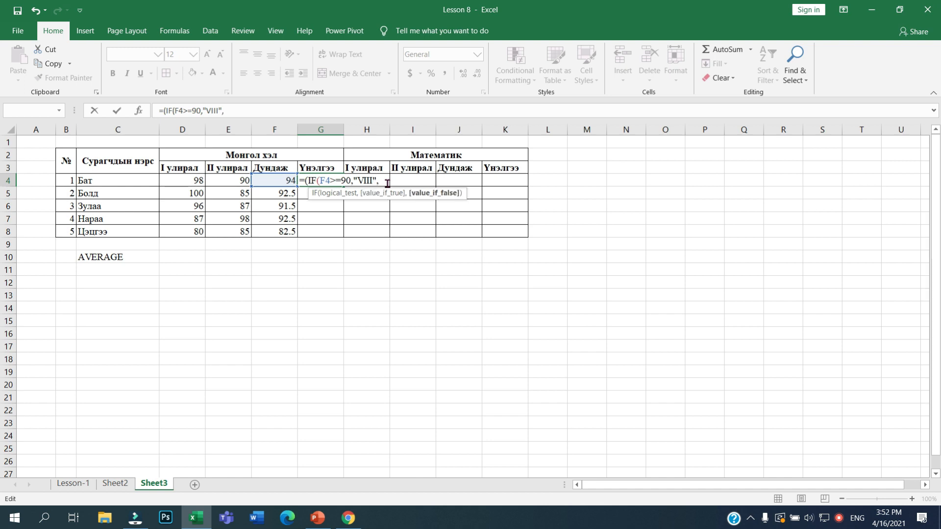
- Nest a second IF in the G4 formula that returns "VII" when F4>=80
text(IF)
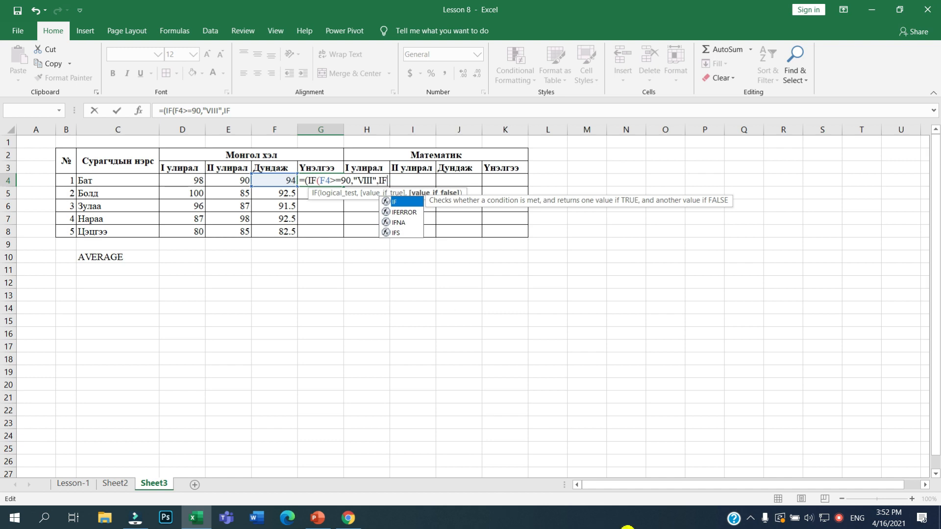
text(()
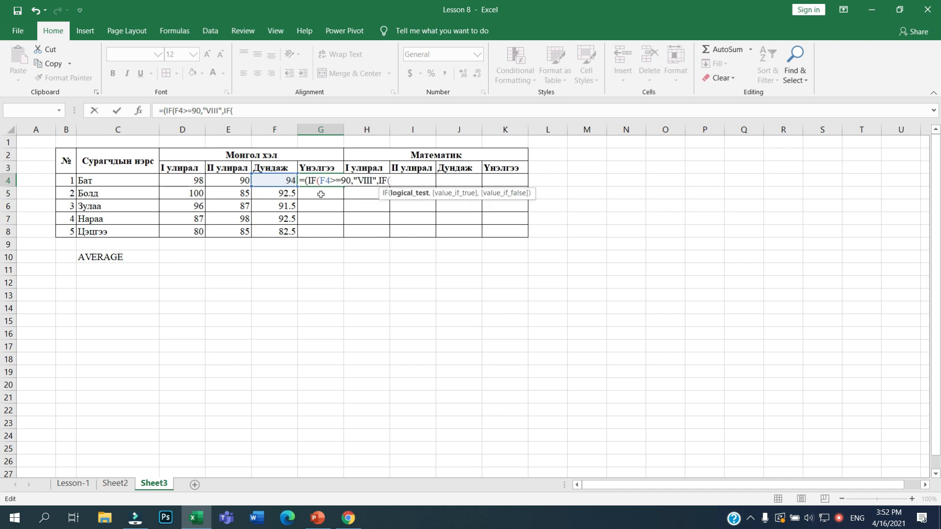
click(283, 179)
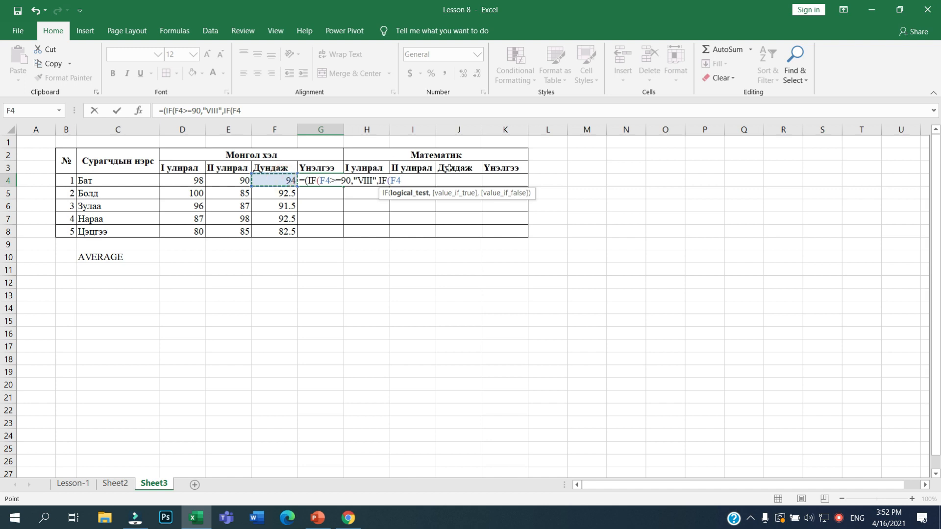
key(F8)
key(BackSpace)
key(BackSpace)
key(BackSpace)
text(>=80)
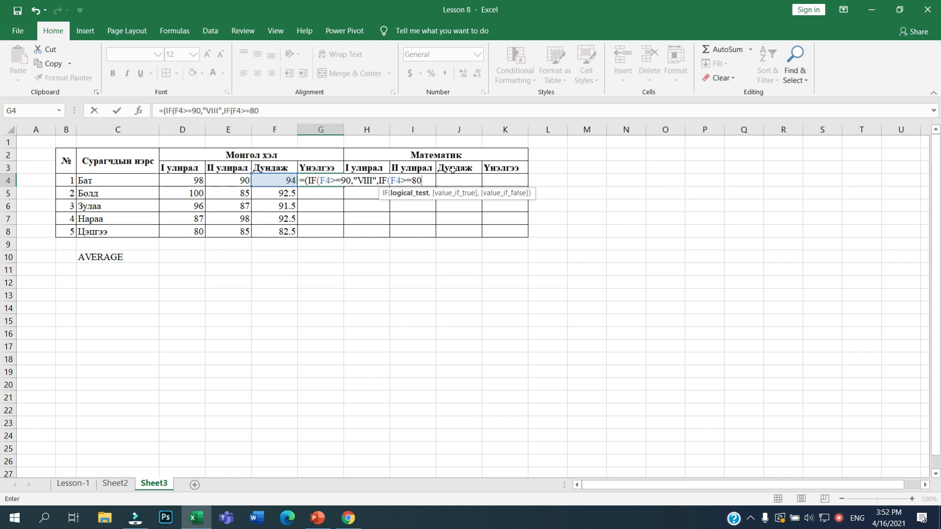
text(,"")
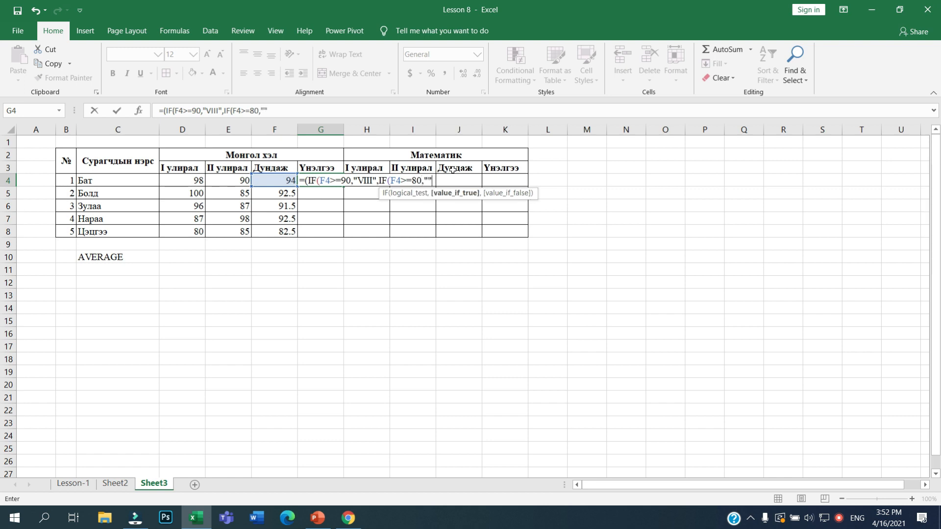
key(F2)
key(BackSpace)
text(VII)
click(454, 181)
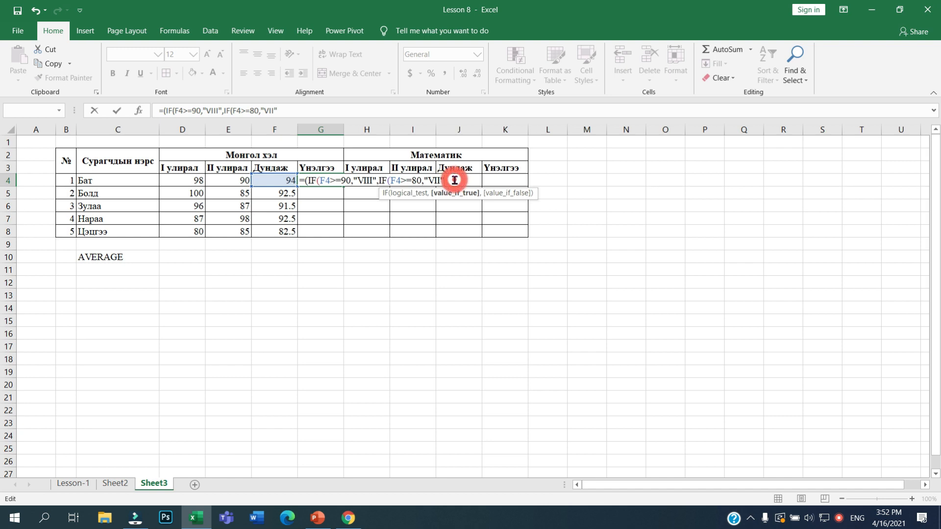
text(,)
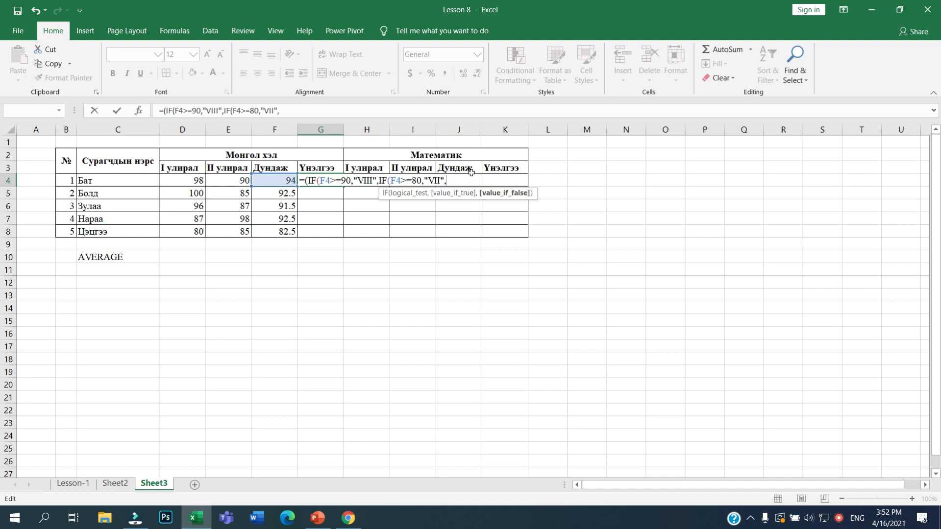
- Nest two more IF conditions in the G4 formula, returning "VI" for F4>=70 and "V" for F4>=60
text(IF()
key(Left)
text(>=70)
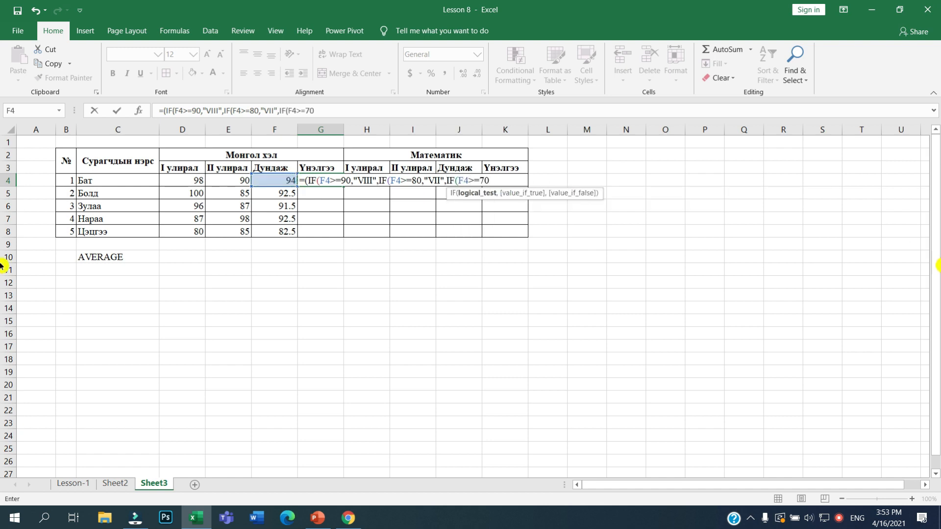
text(,"VI")
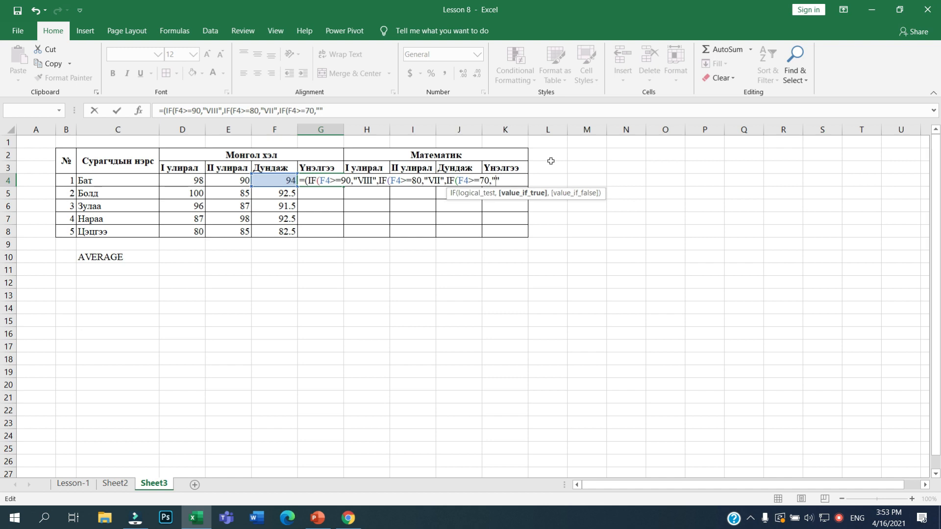
text(,IF()
click(291, 180)
text(>=60,"V",I)
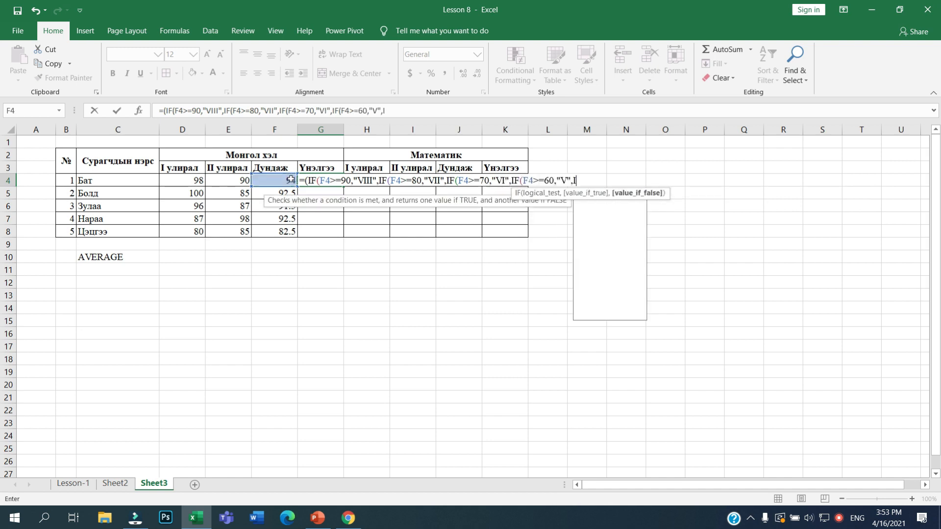
- Nest an IF in the G4 formula that returns "IV" when F4>=50
text(F()
click(291, 180)
text(>=)
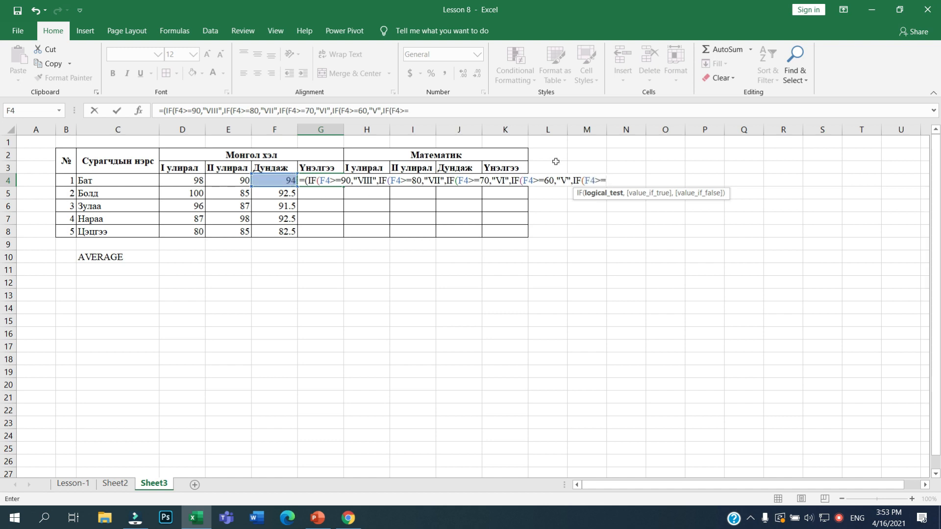
text(50,"IV",)
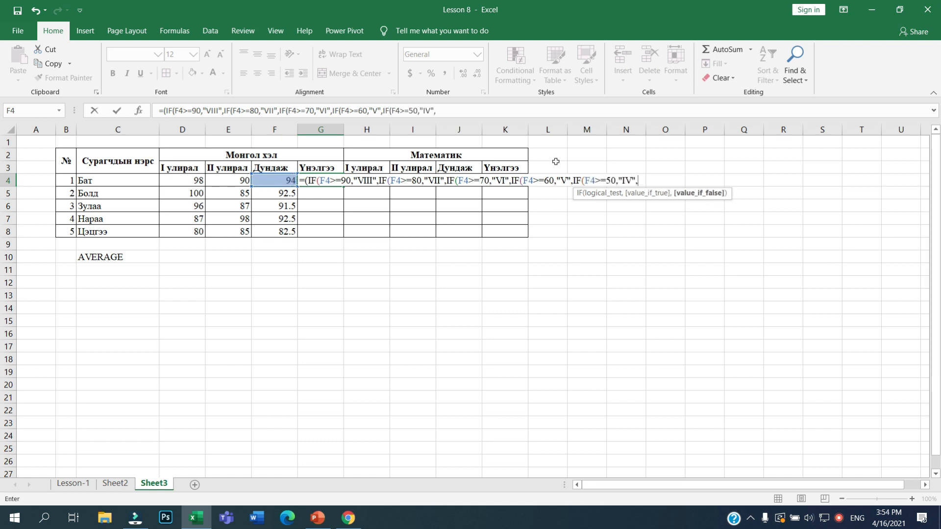
- Nest an IF in the G4 formula that returns "III" when F4>=40
text(IF()
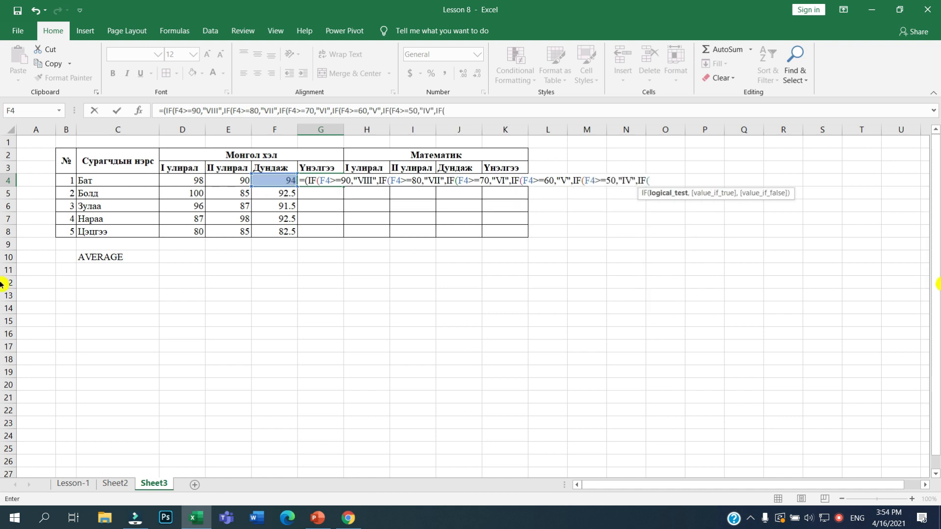
text(F4>=40")
click(649, 180)
click(285, 180)
click(685, 179)
click(681, 181)
text(,)
click(695, 179)
text(III",IF()
- Complete the G4 formula with "II" for F4>=30 and "I" for F4>=0, closing all nested parentheses
key(Left)
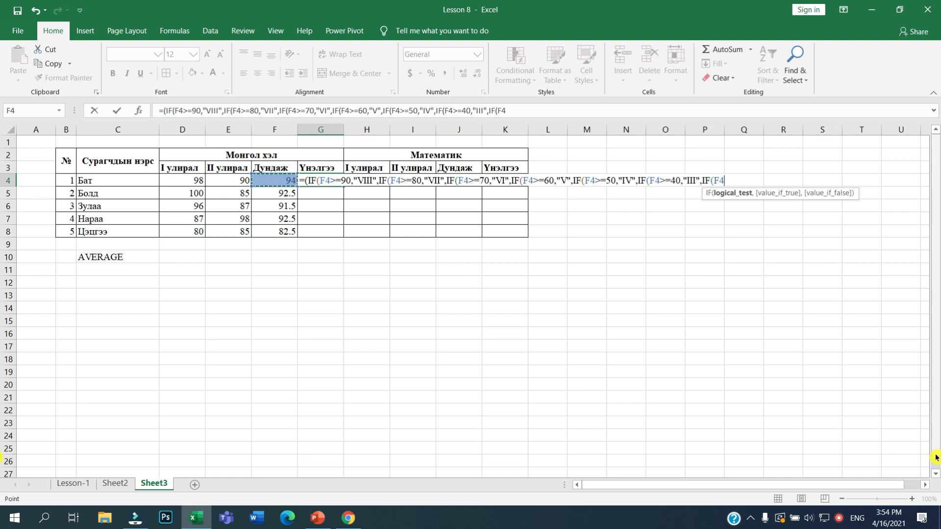
text(>=30,"II",IF()
key(Left)
text(>=0,"I")
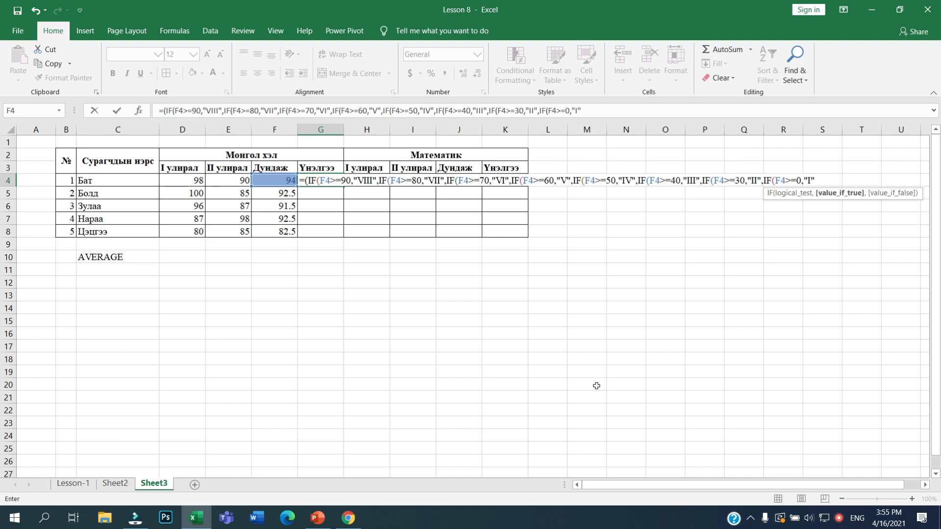
text())
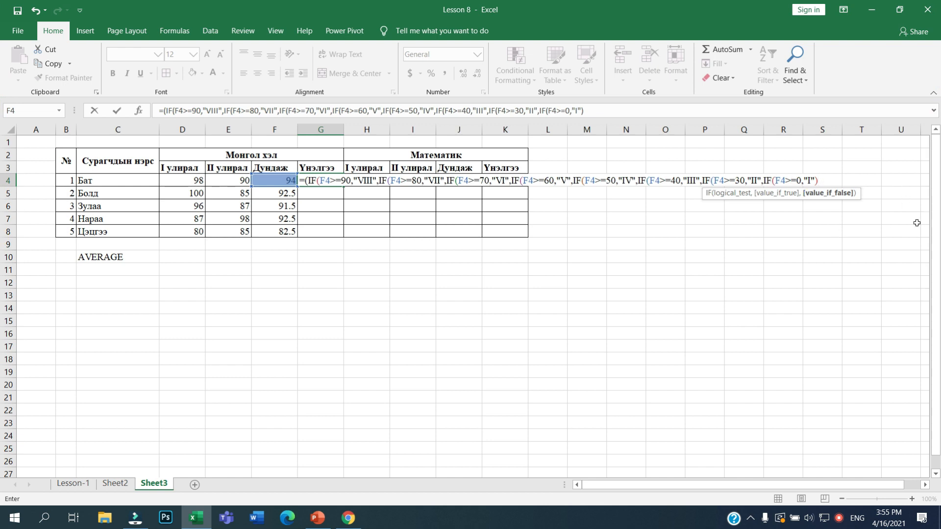
text())
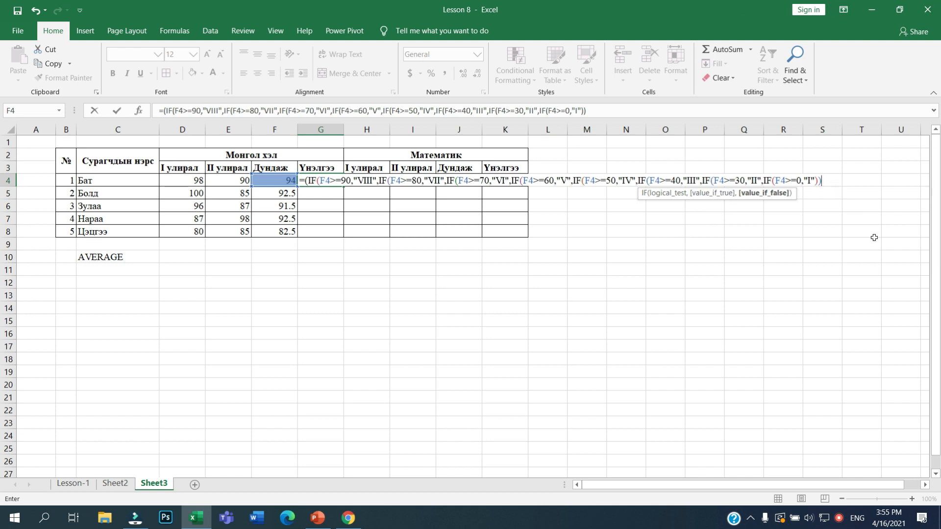
text())))))
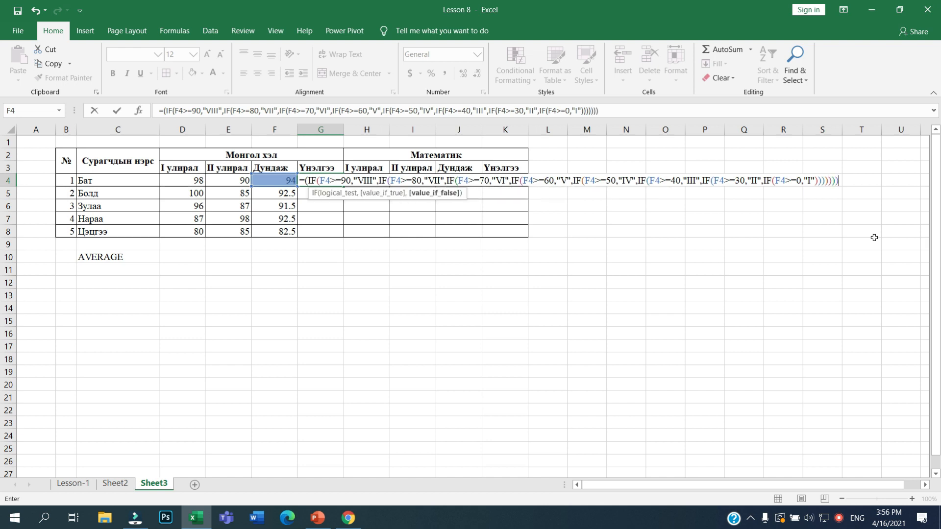
text())
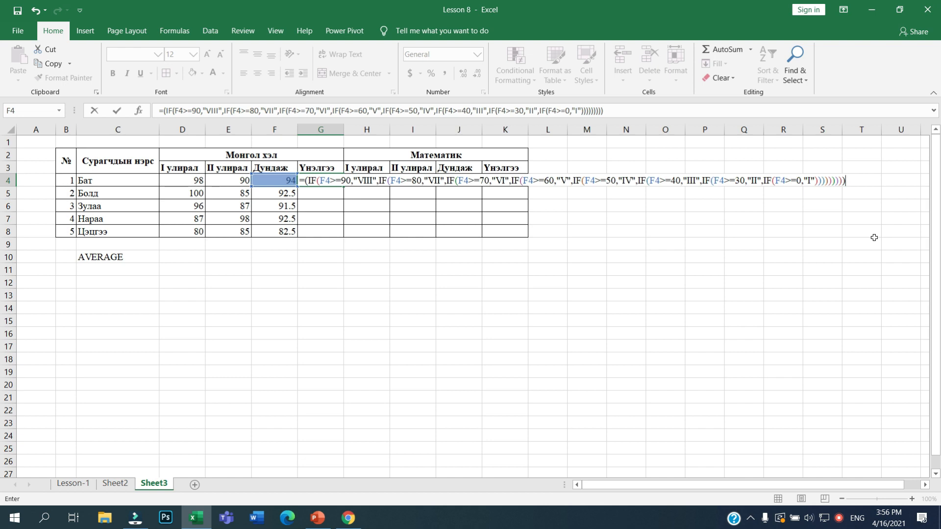
key(Return)
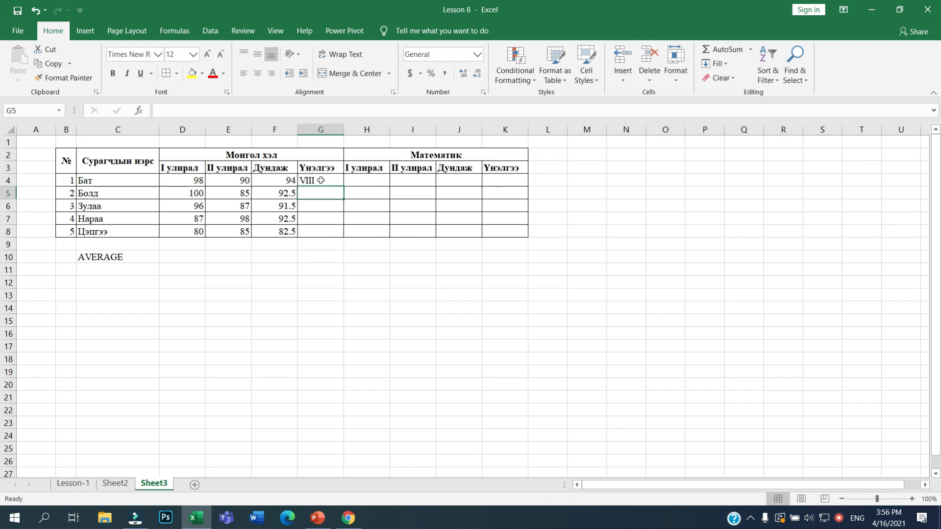
- Center column G horizontally and vertically, and fill the grade formula from G4 down to G8
click(320, 181)
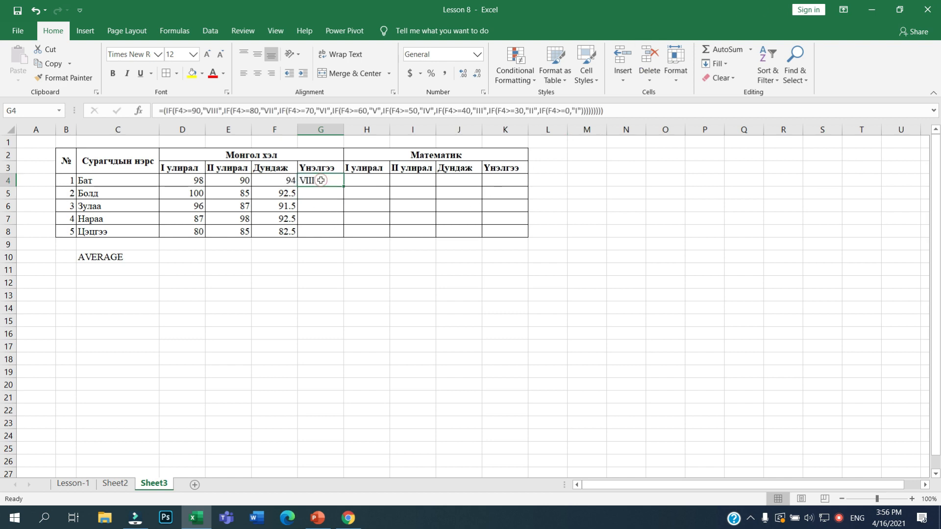
click(321, 130)
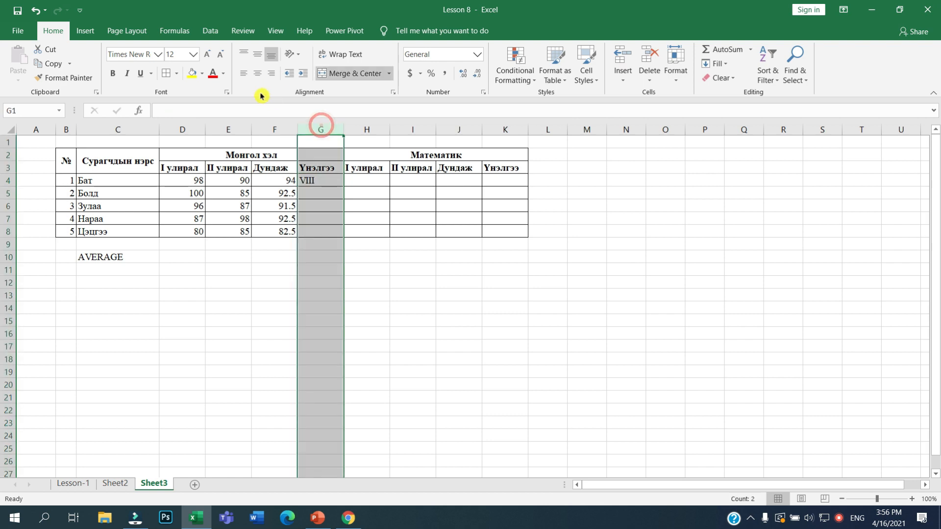
click(258, 54)
click(257, 73)
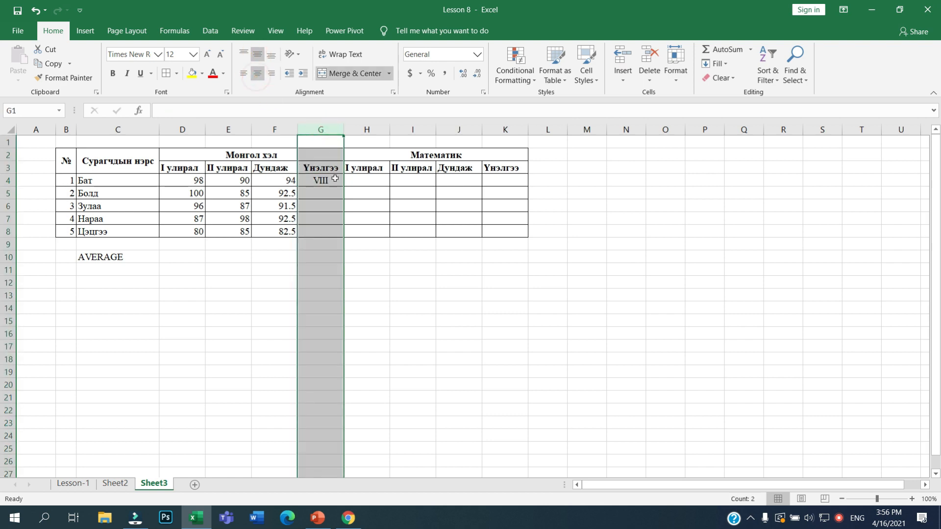
click(335, 183)
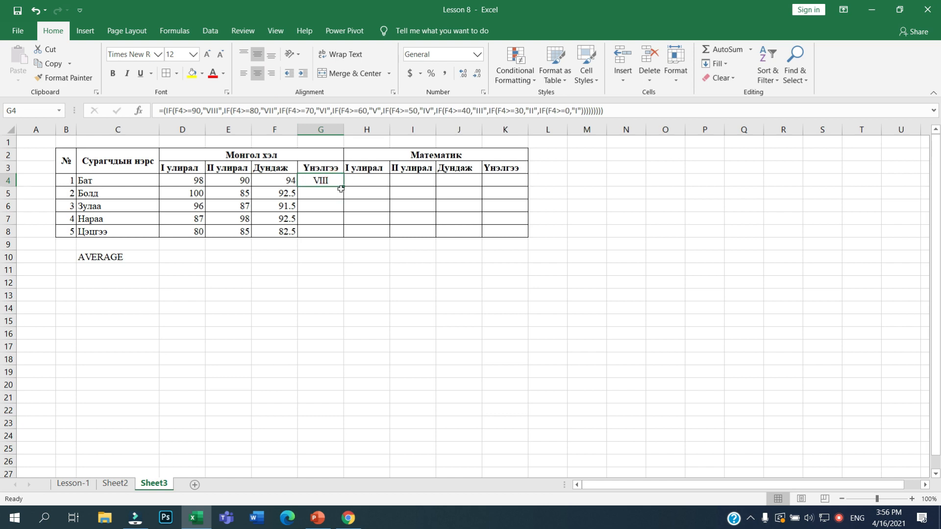
drag(344, 188, 342, 234)
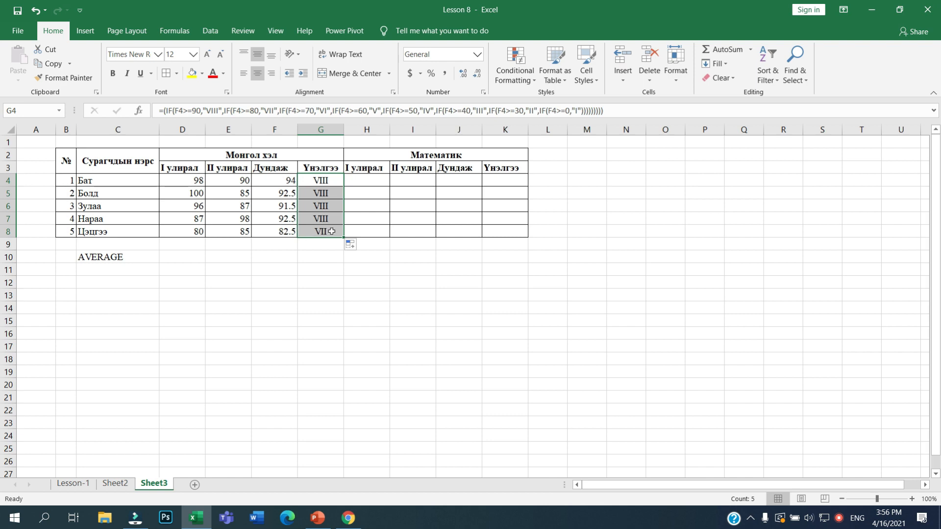
- Change the fifth student's first-term Монгол хэл score in D8 to 60
click(284, 233)
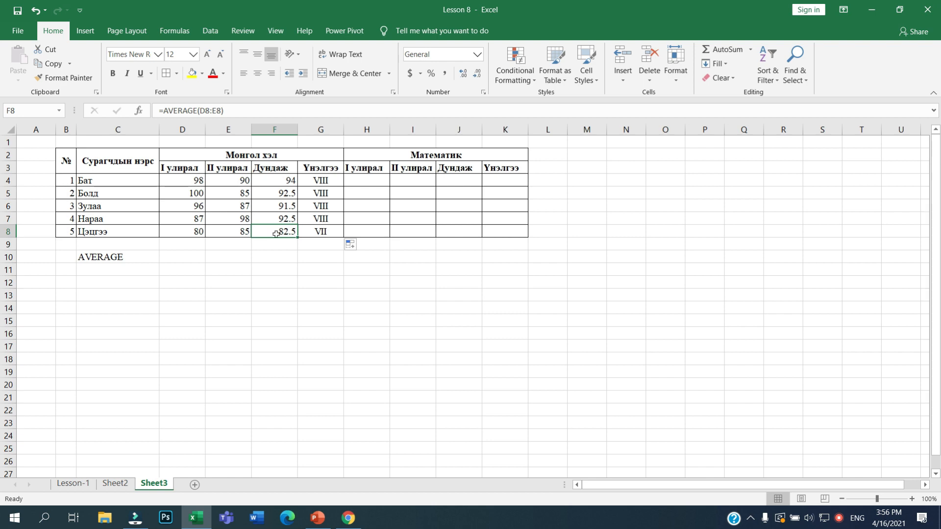
click(191, 231)
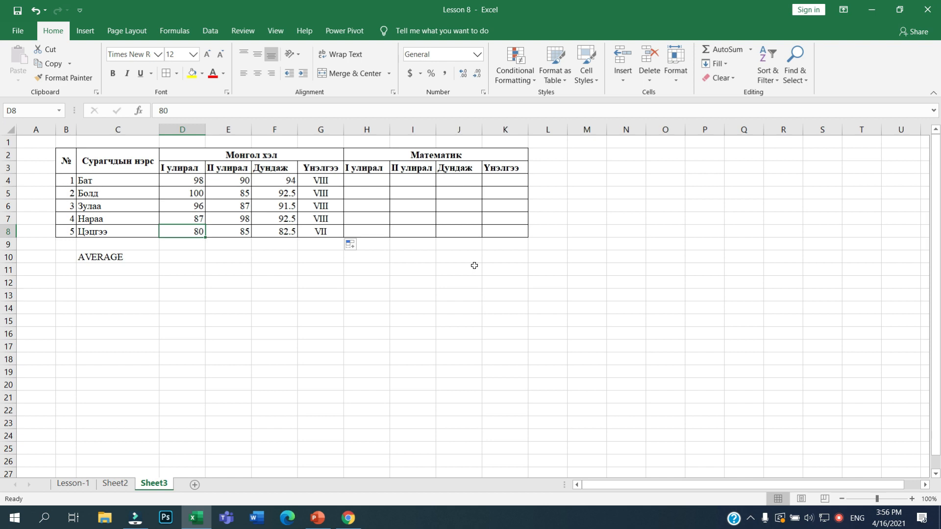
text(60)
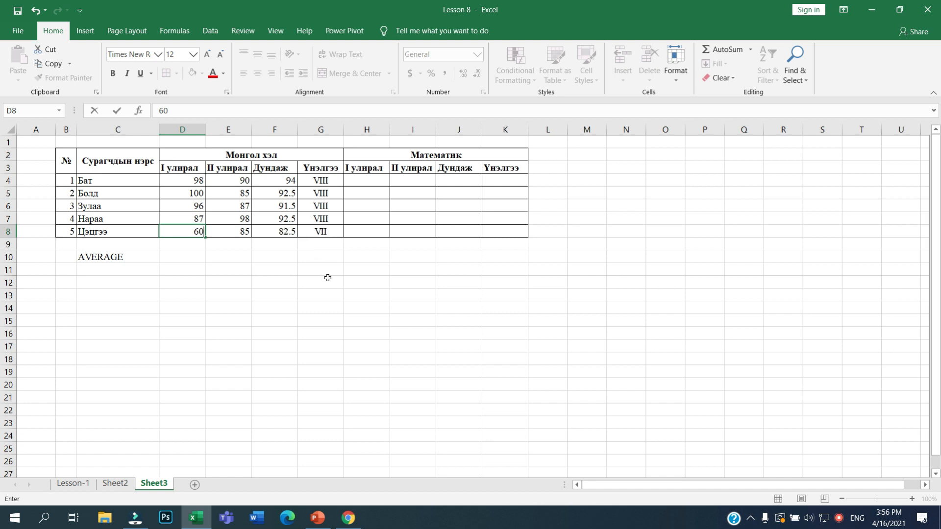
key(Tab)
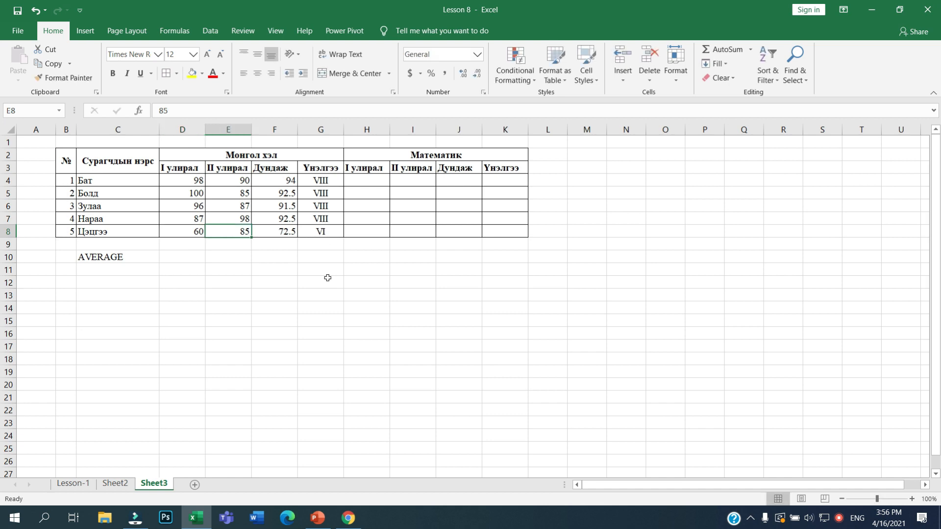
- Change the fifth student's second-term Монгол хэл score in E8 to 60
key(Right)
key(Right)
key(Right)
key(Left)
key(Left)
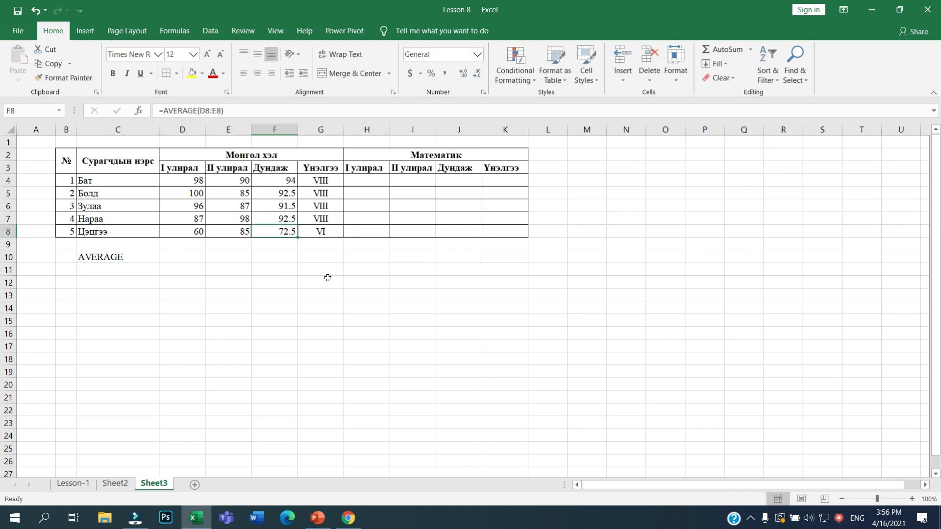
key(Left)
text(60)
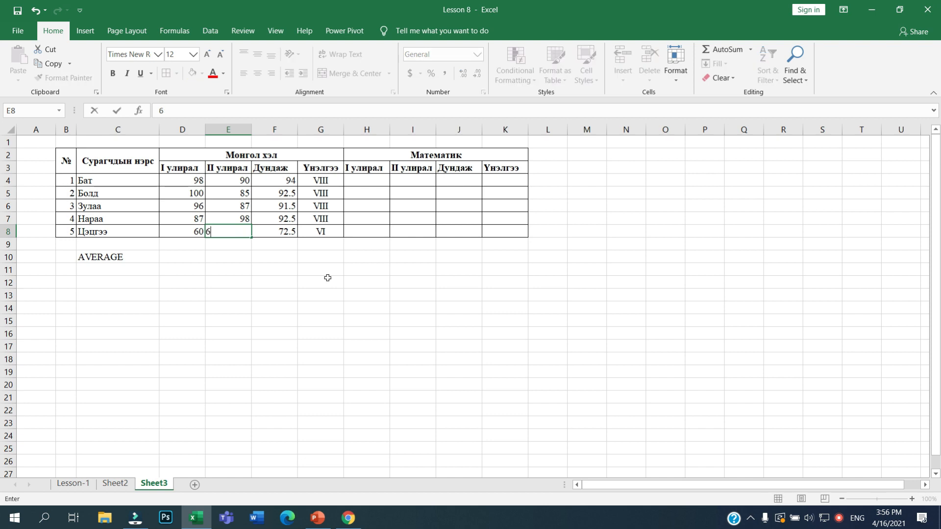
key(Tab)
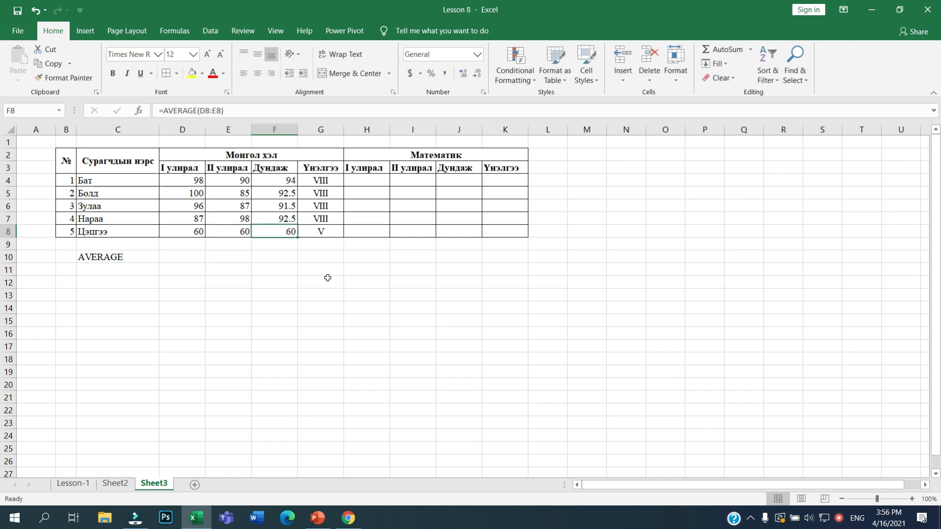
key(Right)
key(Left)
- Label C11 as SUM and enter =SUM(D4:D8) in D11 to total the first-term scores
click(83, 273)
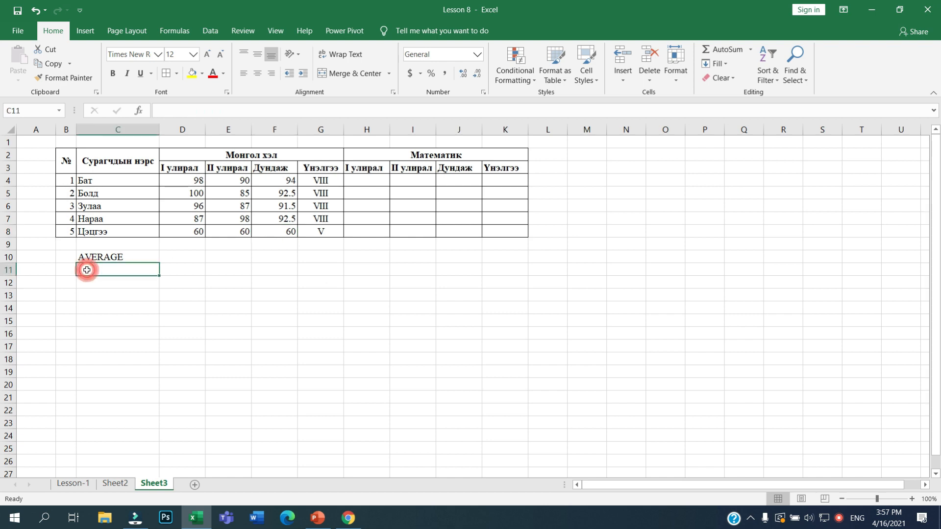
text(SUM)
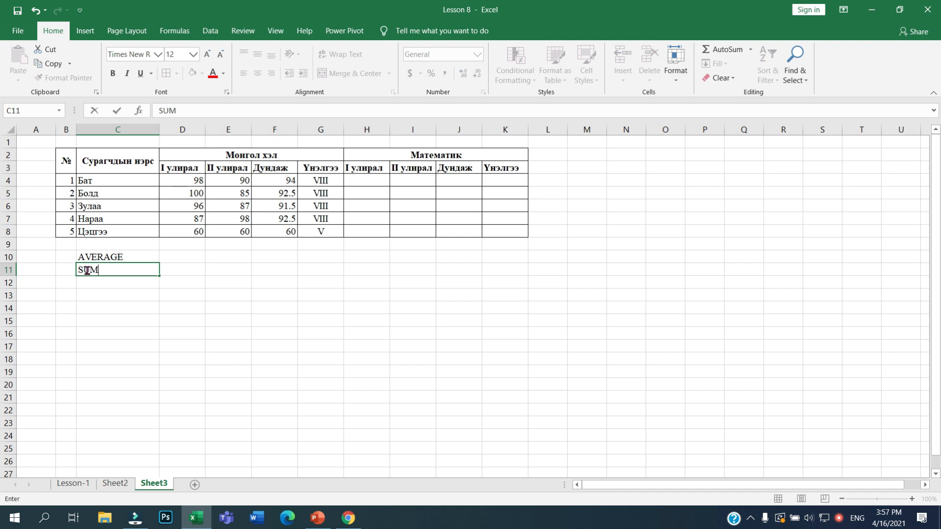
click(211, 273)
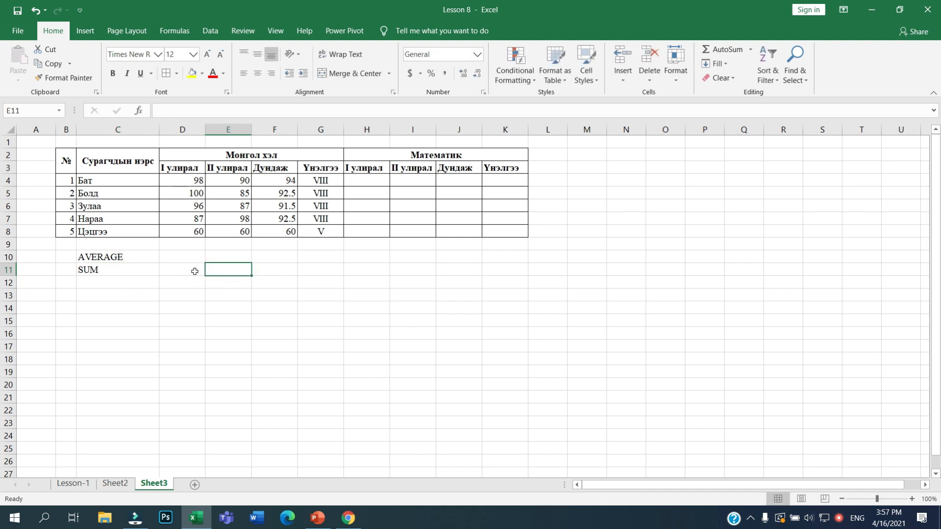
click(192, 271)
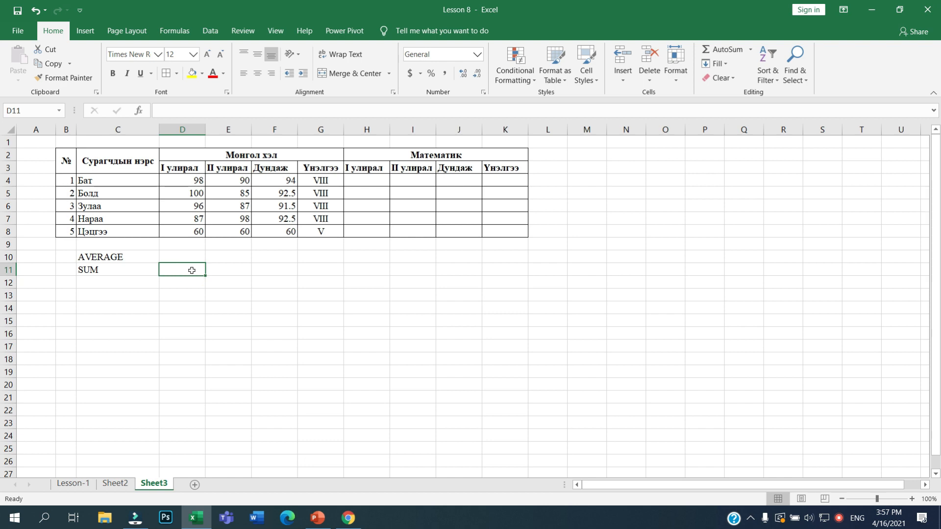
text(=)
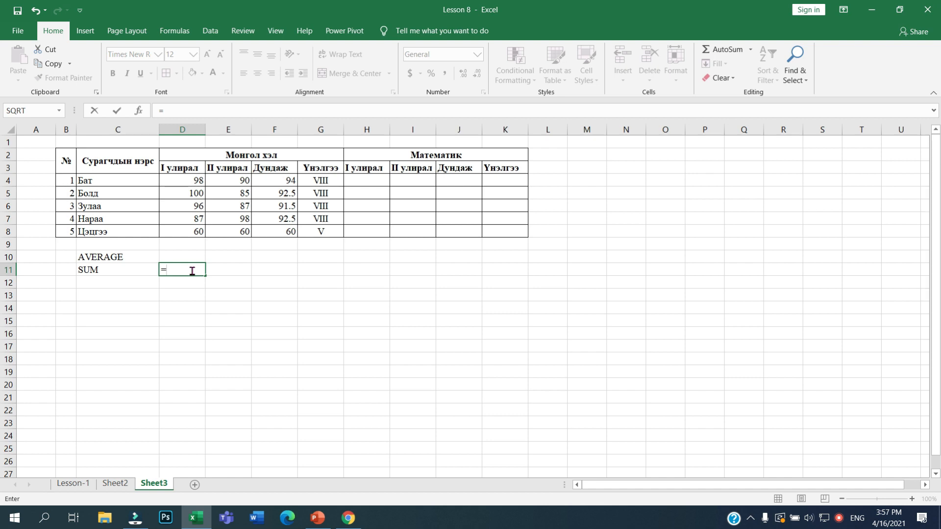
text(SUM)
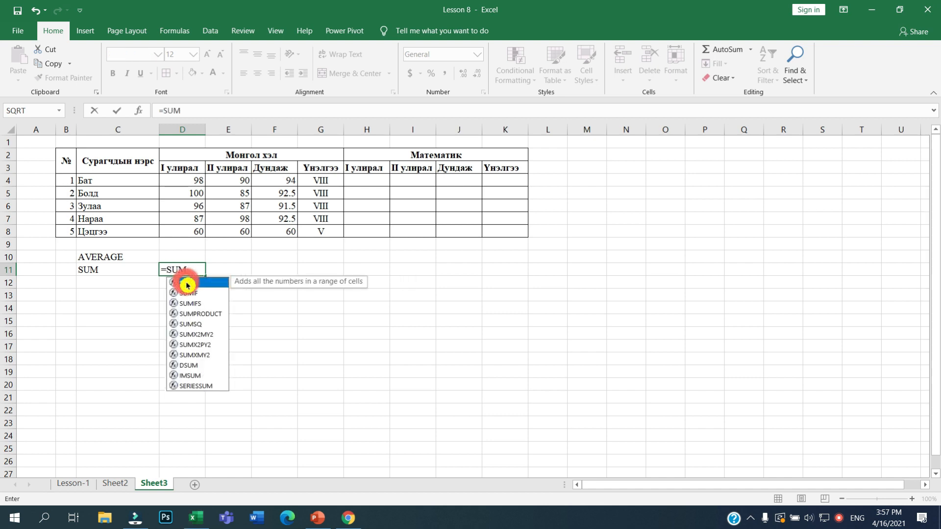
double_click(186, 283)
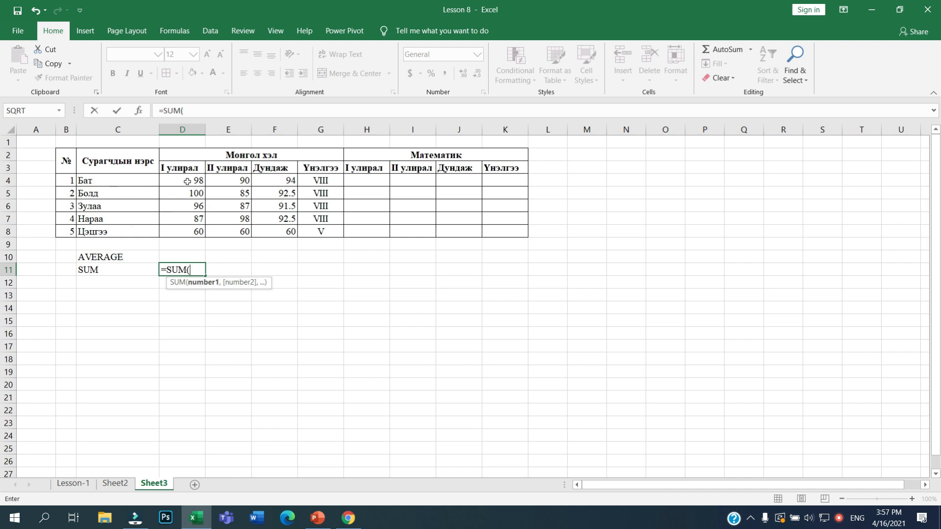
drag(189, 179, 189, 233)
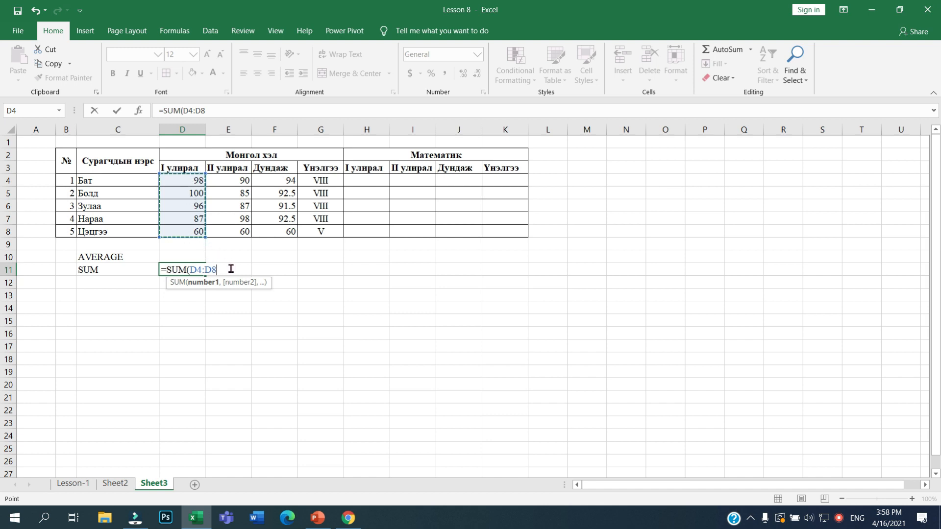
text())
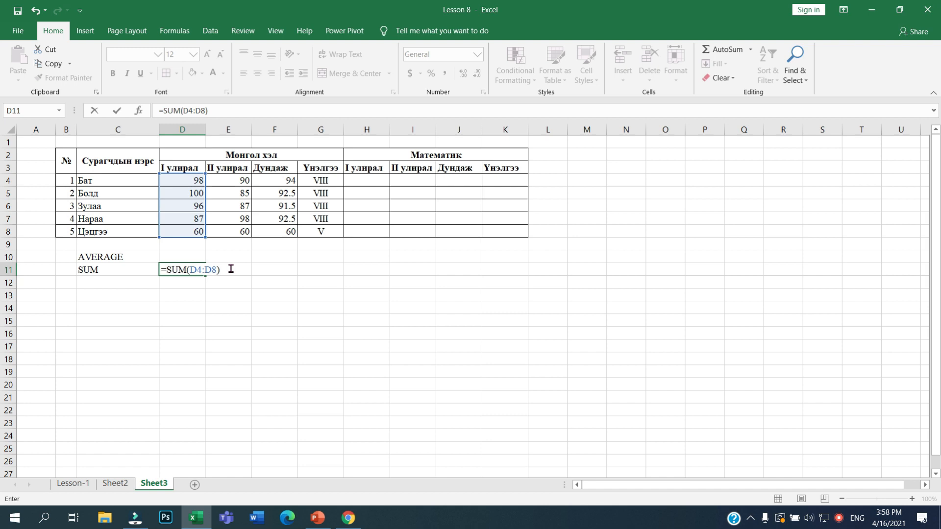
key(Return)
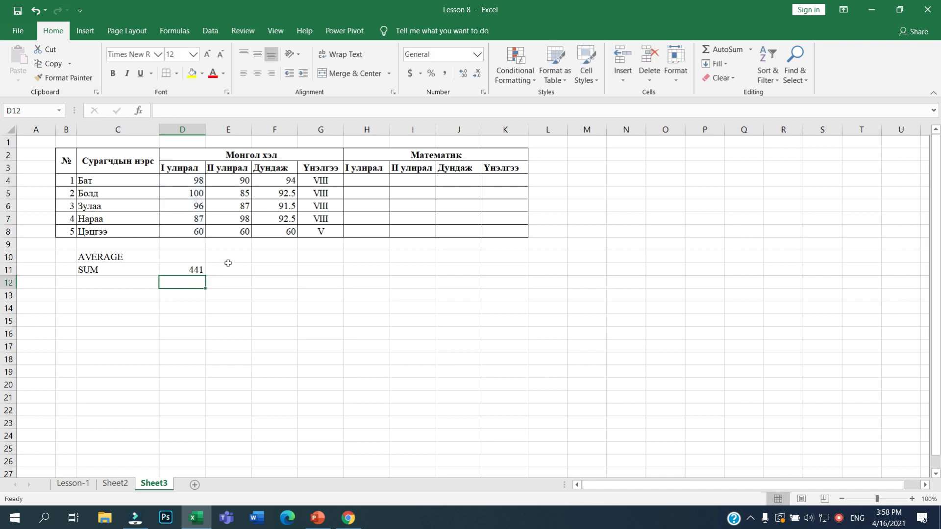
- Enter =AVERAGE(D4:D8) in D10, beside the AVERAGE label, for the first-term scores
click(188, 256)
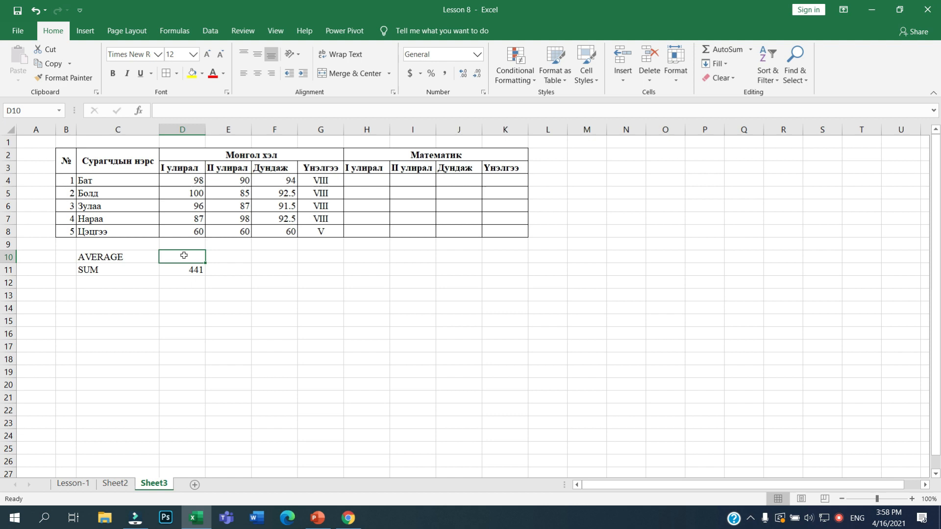
text(=AVE)
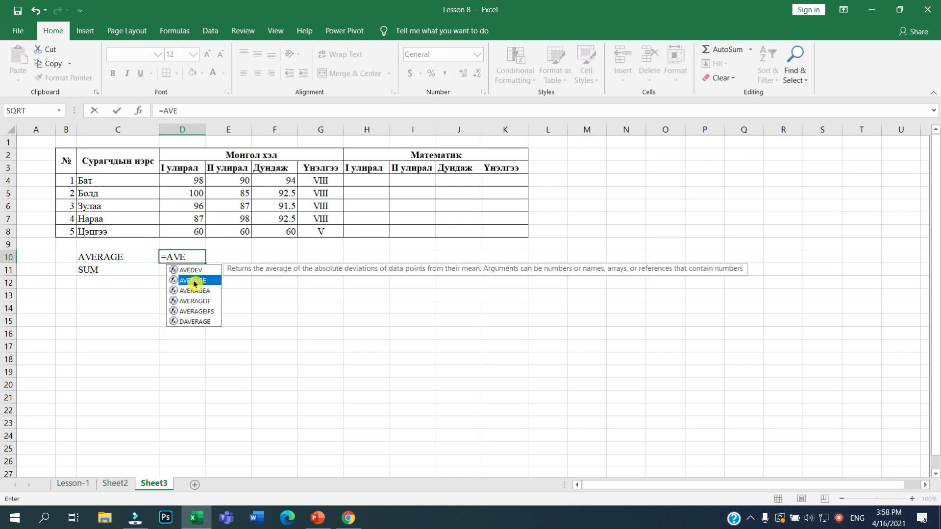
double_click(193, 279)
click(190, 181)
drag(191, 181, 196, 232)
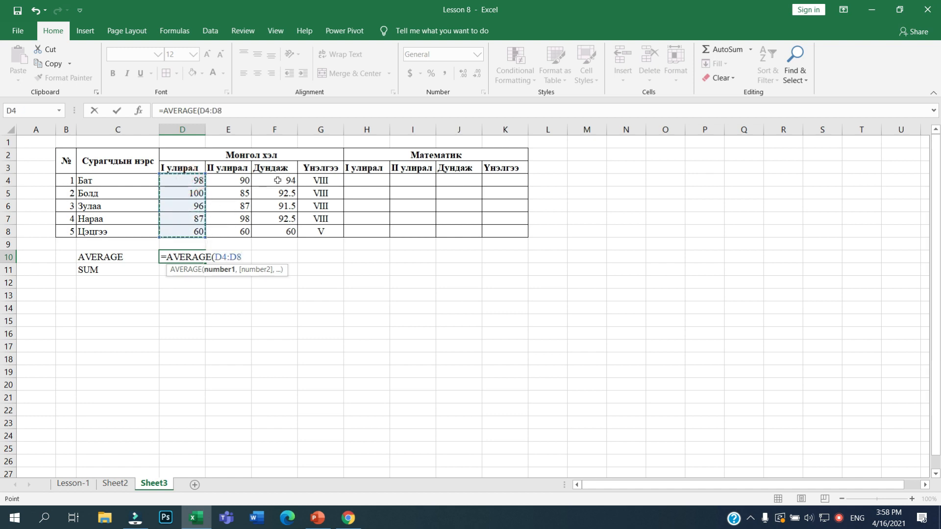
text())
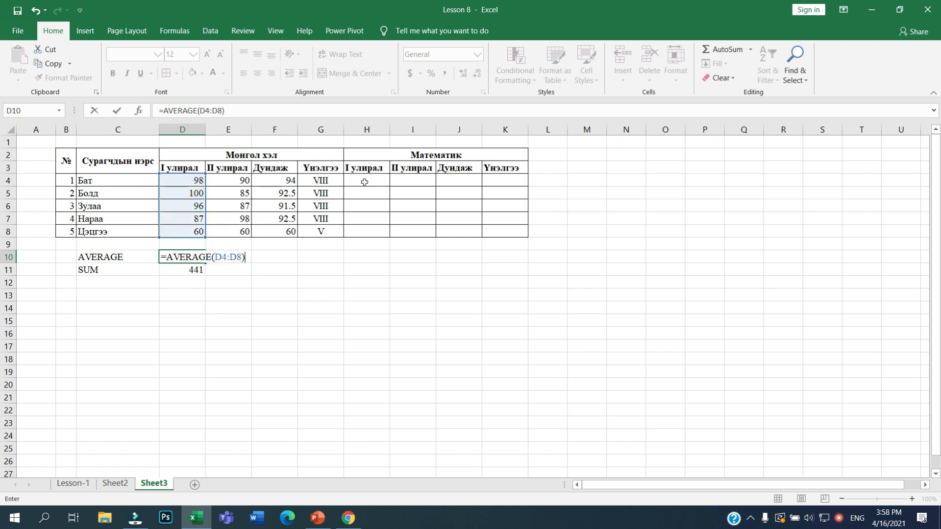
key(Return)
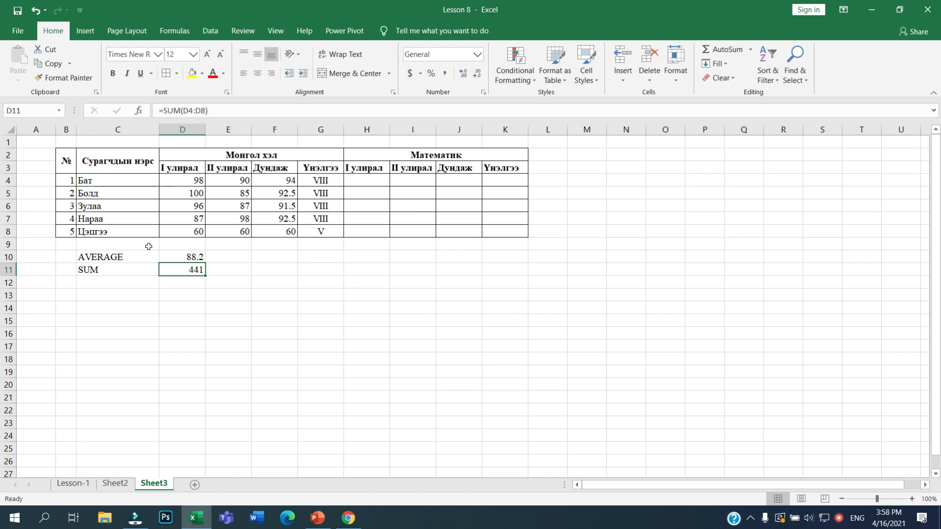
- Label C12 as MIN and enter =MIN(D4:D8) in D12 for the lowest first-term score
click(144, 284)
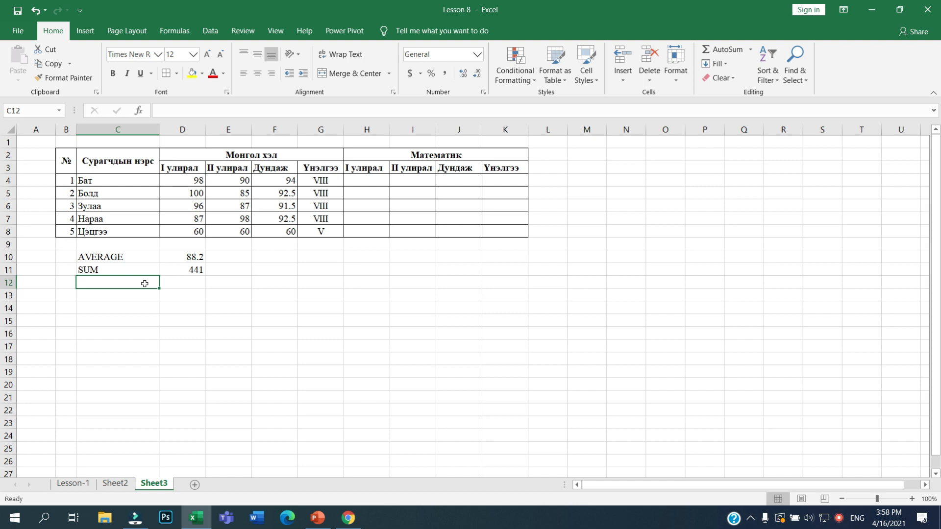
text(MIN)
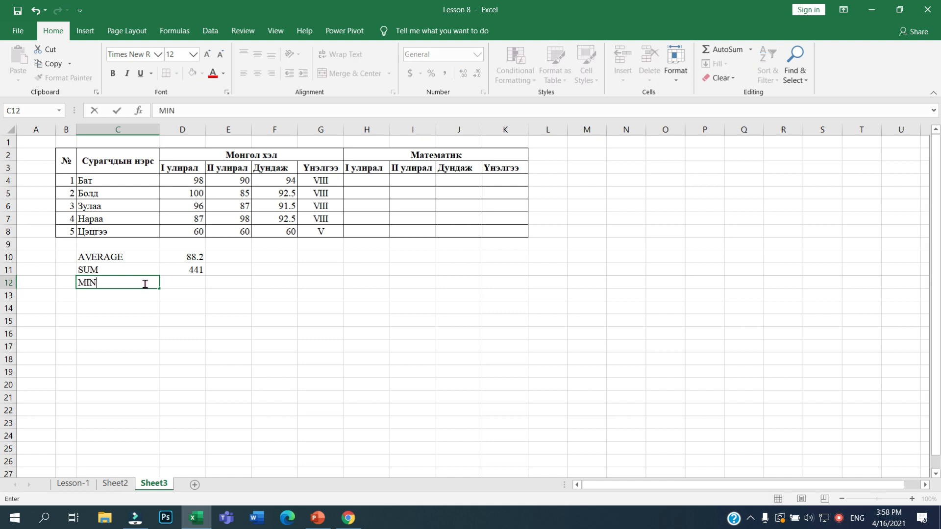
key(Tab)
text(=)
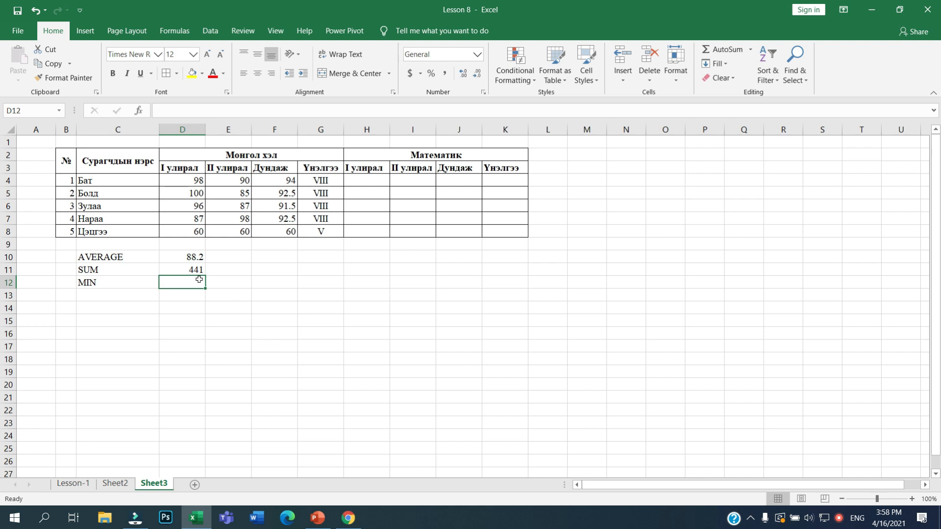
text(MIN)
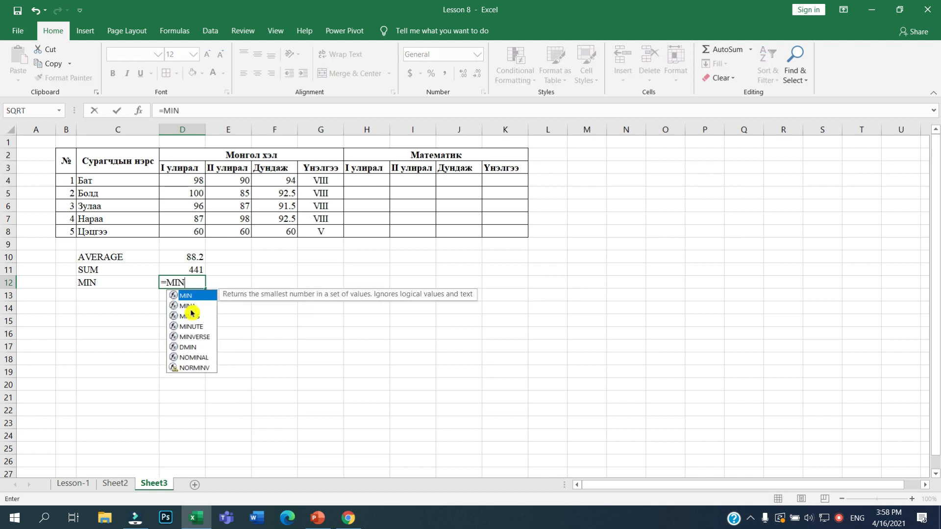
double_click(194, 297)
drag(199, 179, 196, 234)
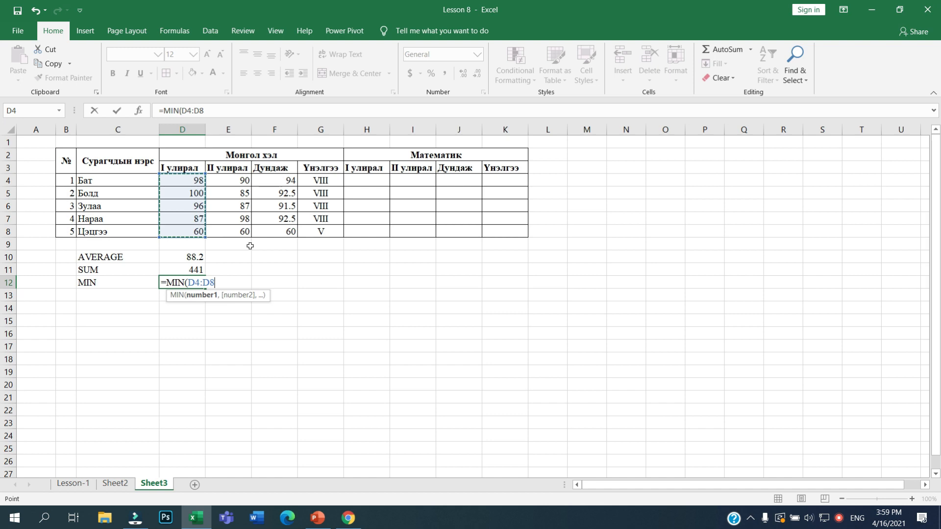
text())
key(Return)
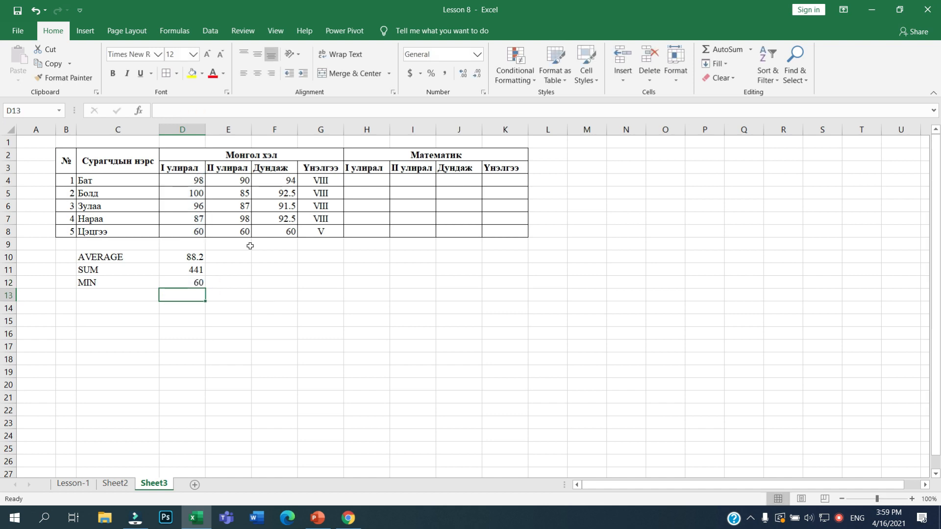
click(194, 283)
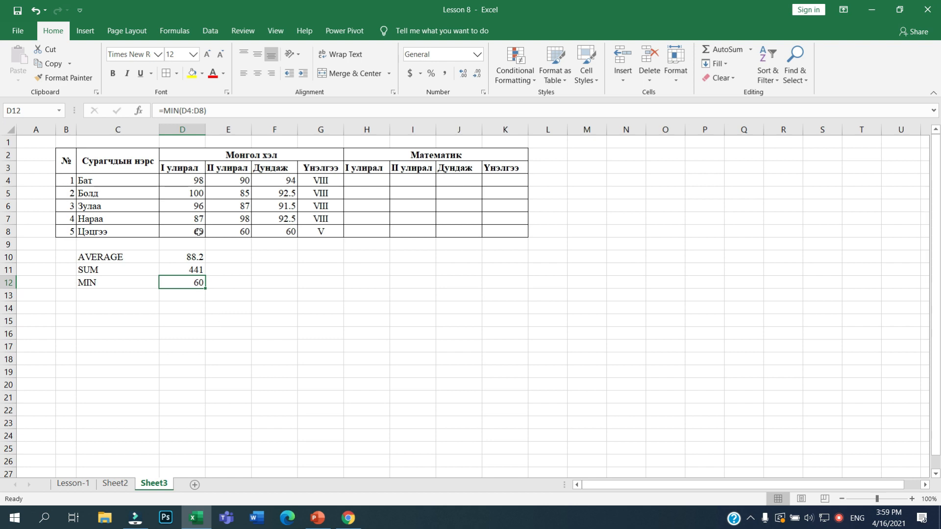
- Label C13 as MAX and enter =MAX(D4:D8) in D13 for the highest first-term score
click(147, 293)
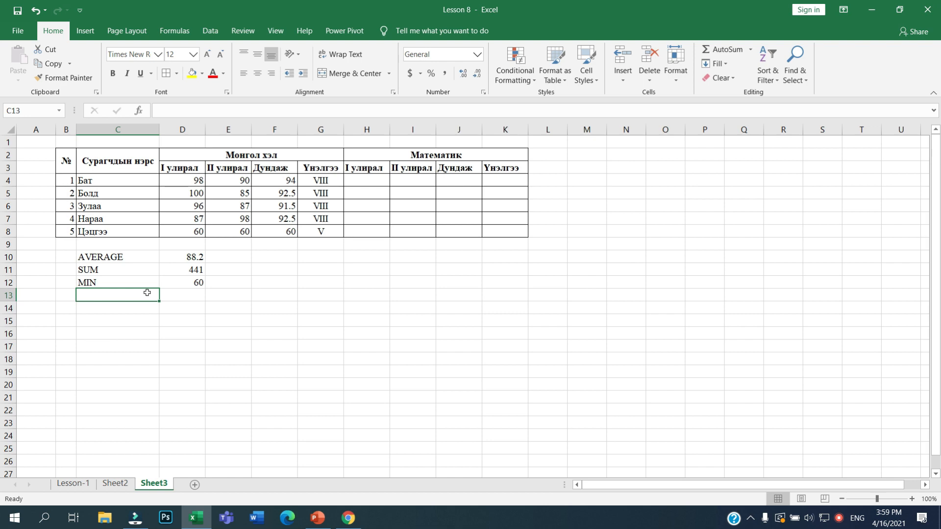
text(MAX)
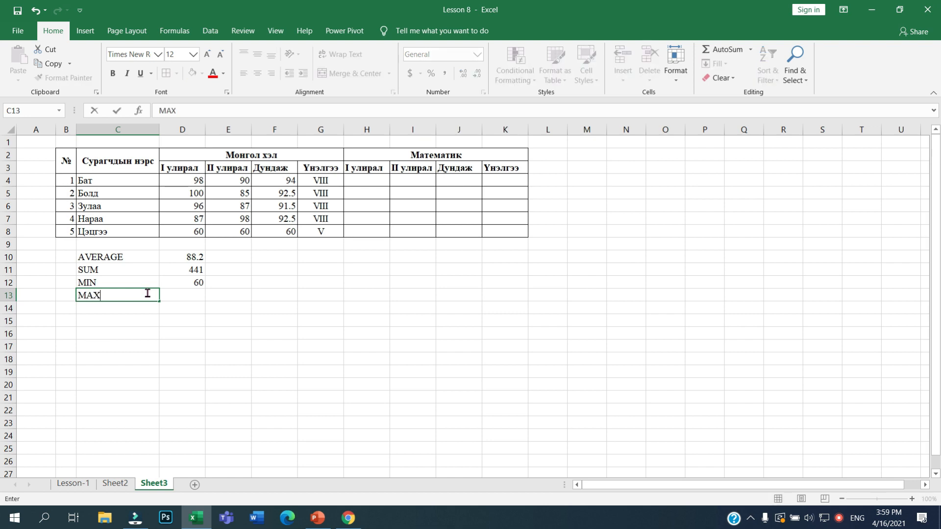
click(190, 296)
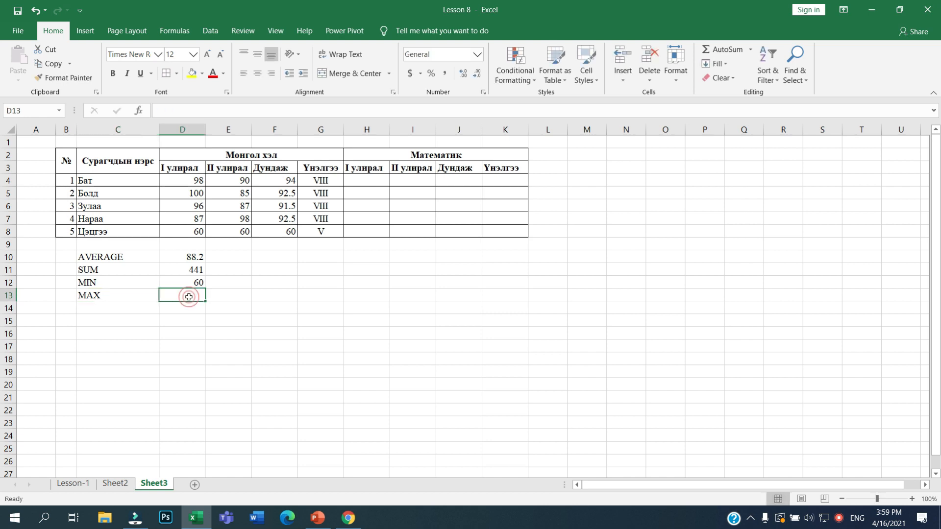
text(=MA)
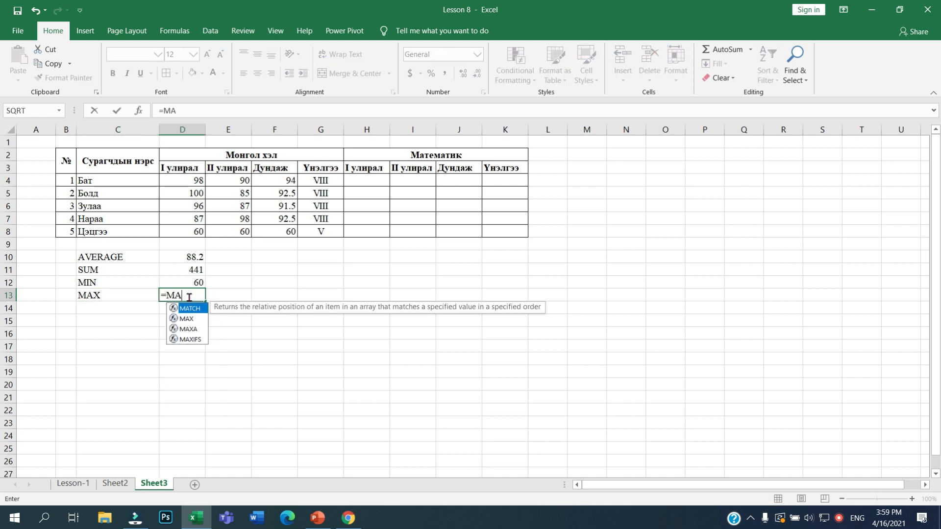
text(X()
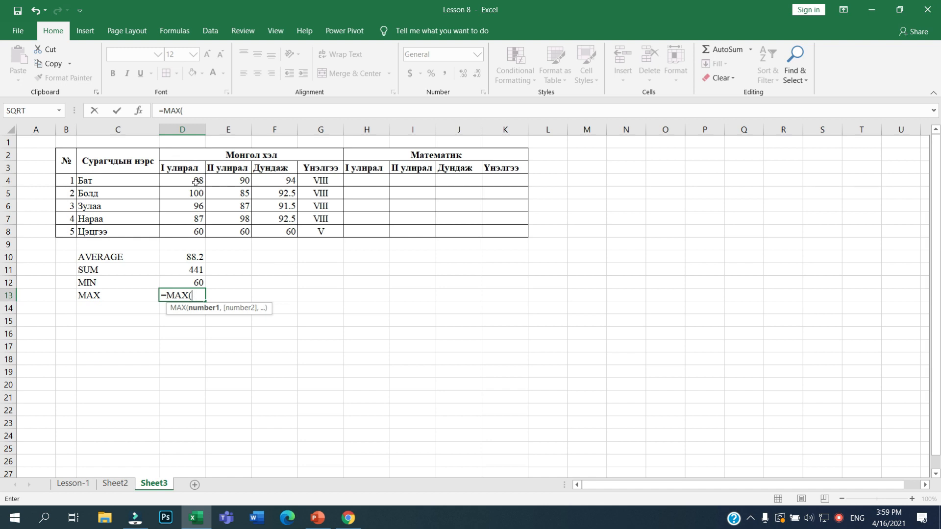
drag(196, 182, 201, 231)
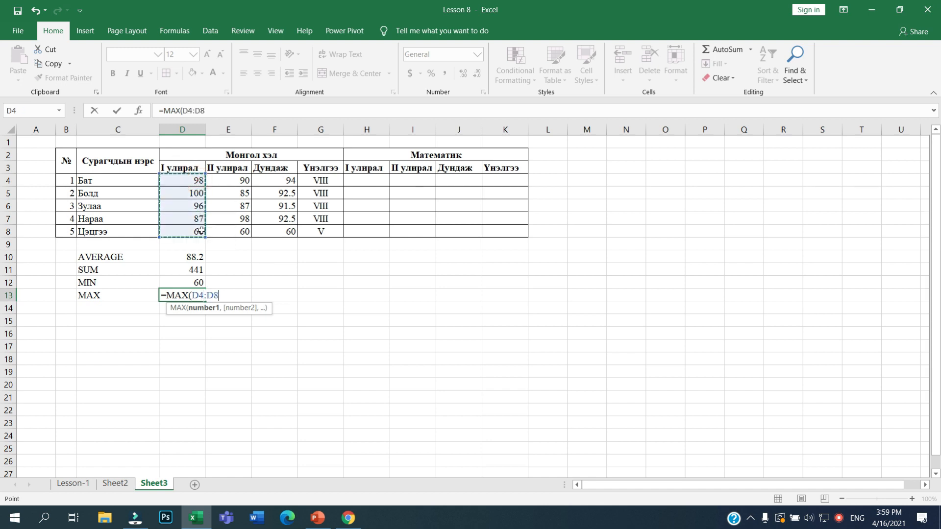
text())
key(Return)
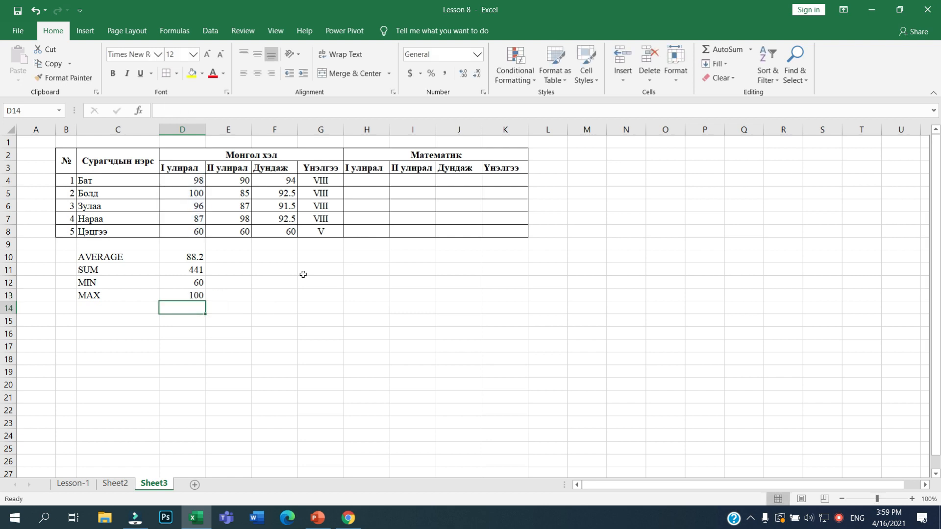